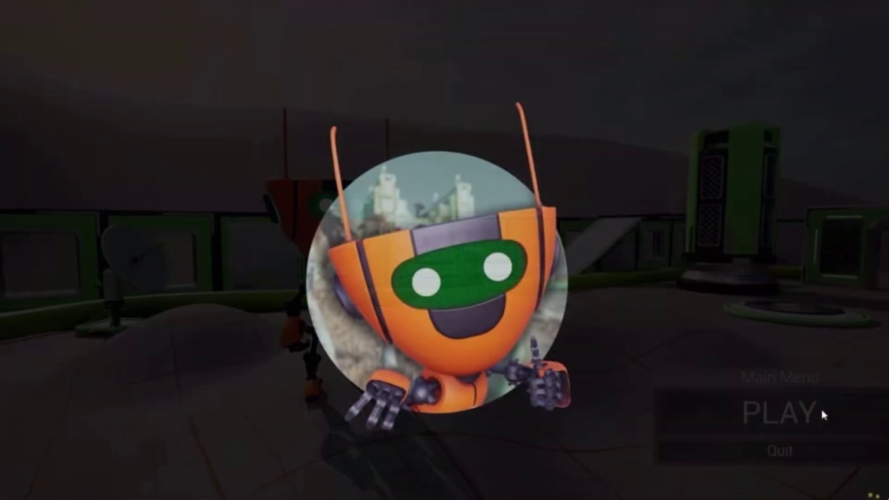
- Run the robot across the yard, over the teleport pad and up the white ramp onto the raised platform
{"action": "key", "text": "w"}
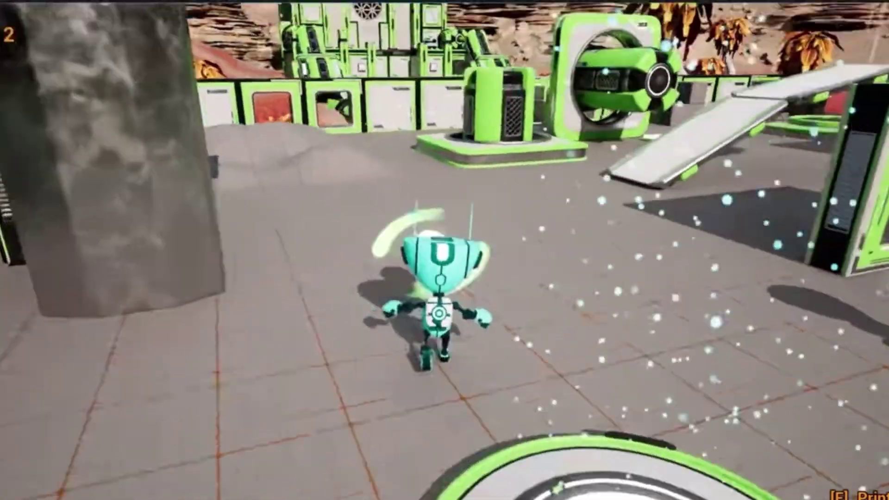
{"action": "key", "text": "w"}
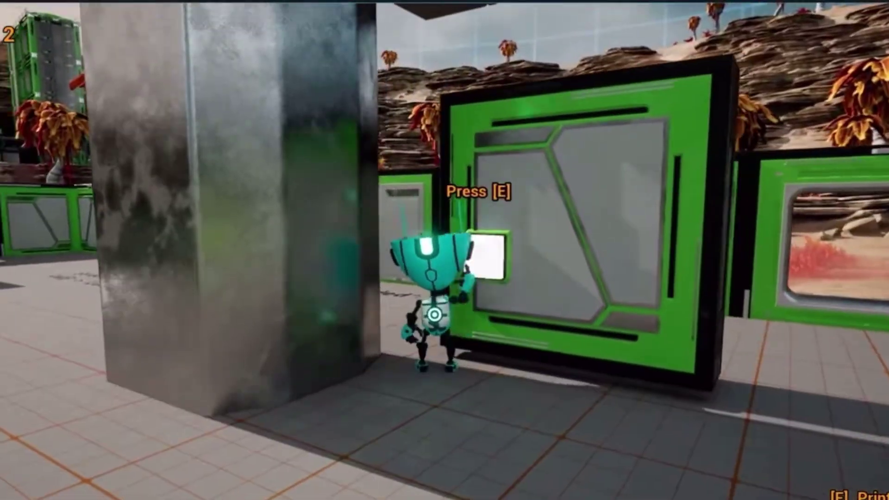
{"action": "key", "text": "w"}
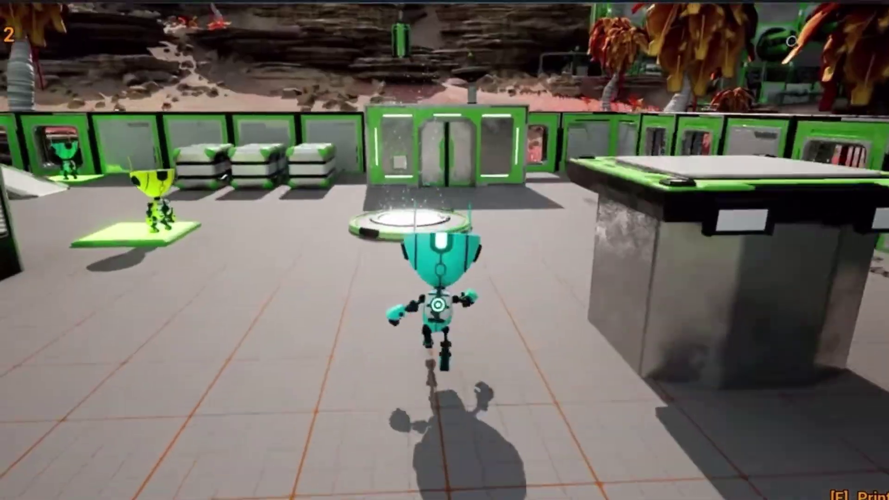
{"action": "key", "text": "w"}
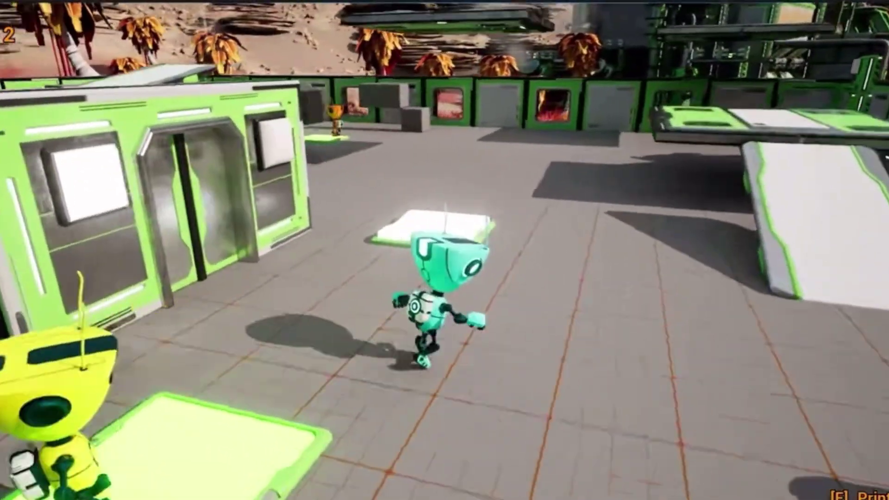
{"action": "key", "text": "w"}
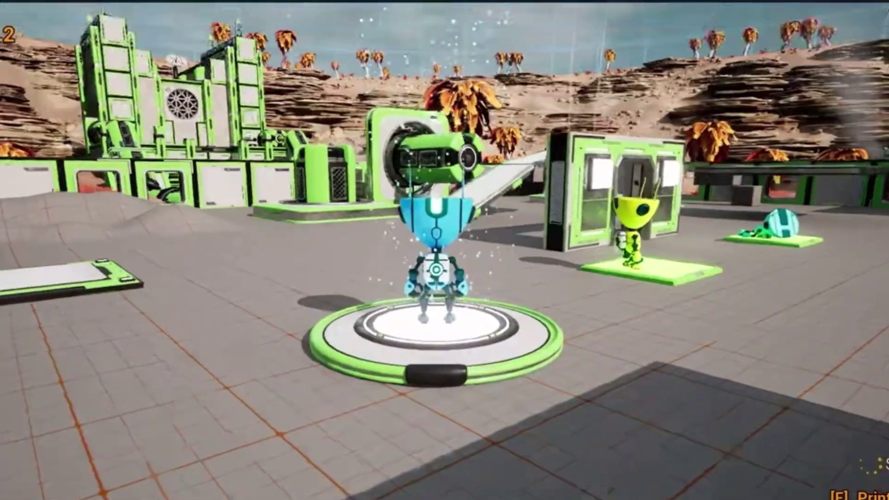
{"action": "key", "text": "w"}
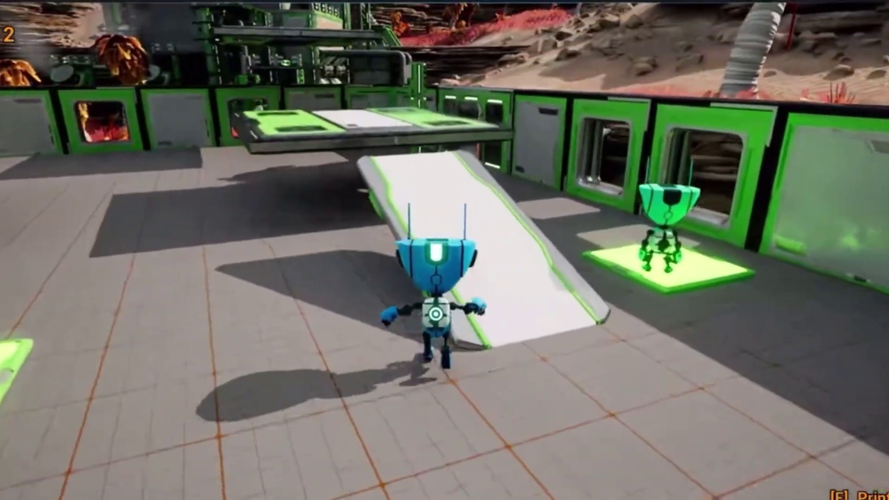
{"action": "key", "text": "w"}
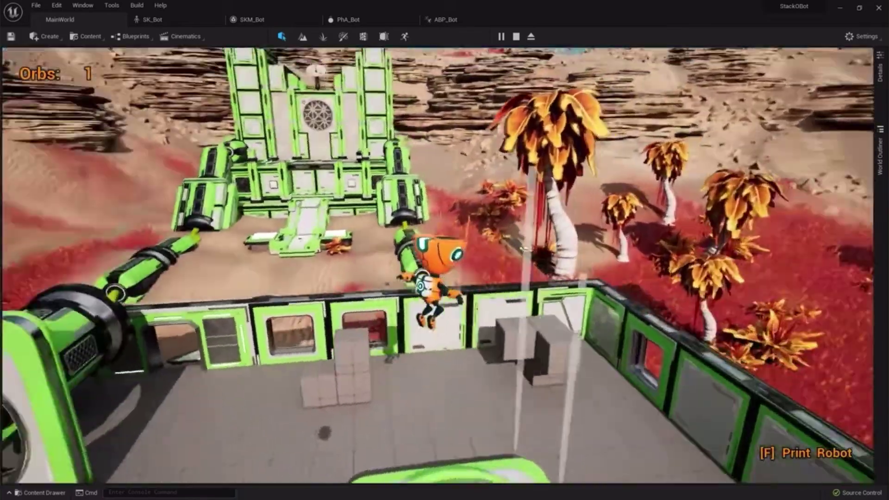
- Stop and replay the level, collecting an orb and jetpacking over the grate pad before ending play
{"action": "key", "text": "Escape"}
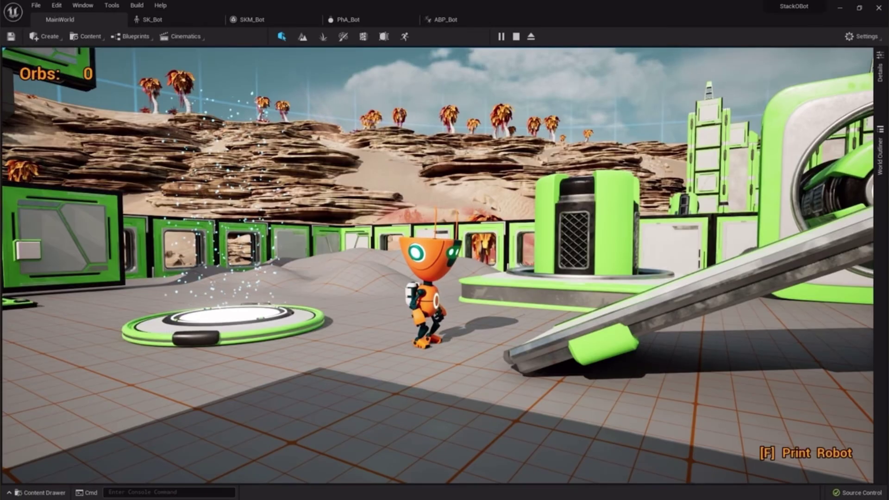
{"action": "key", "text": "w"}
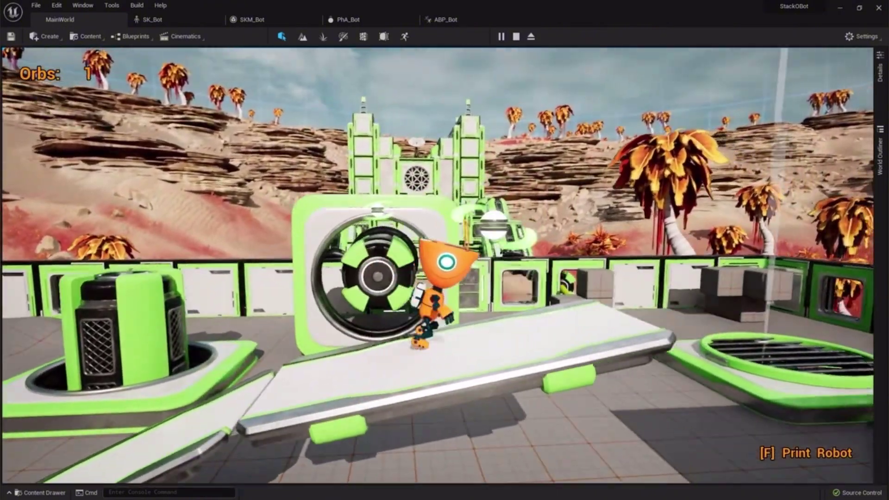
{"action": "key", "text": "w"}
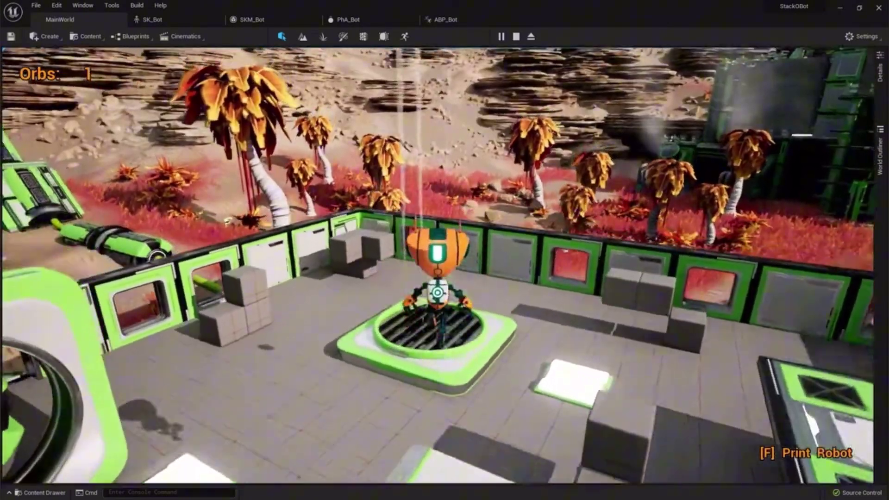
{"action": "key", "text": "space"}
{"action": "key", "text": "w"}
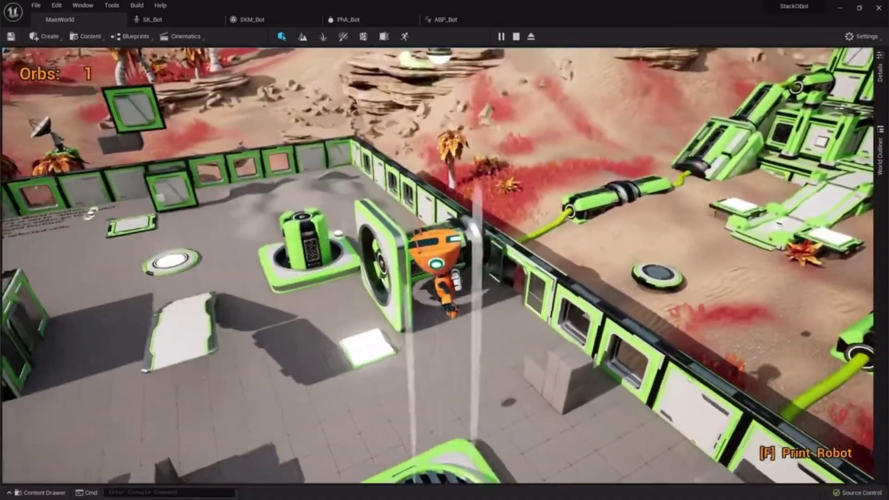
{"action": "key", "text": "Escape"}
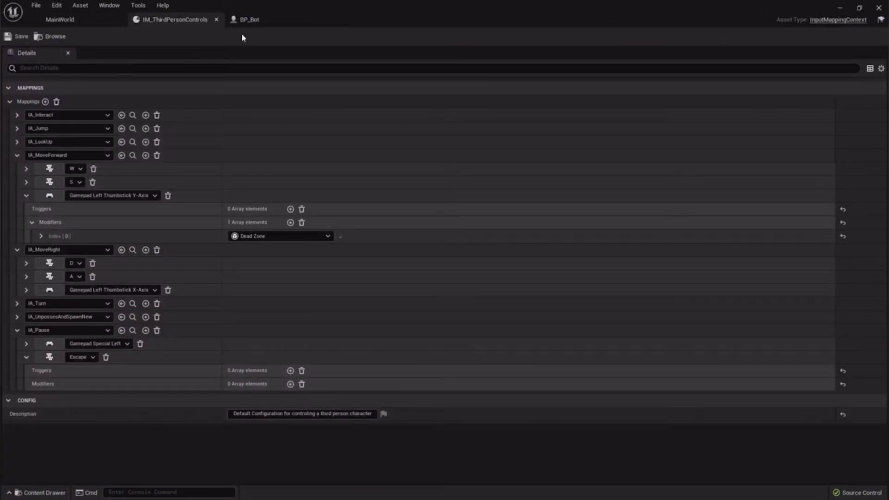
- Open the robot's CR_Bot control rig graph and scroll through it
{"action": "left_click", "coordinate": [246, 20]}
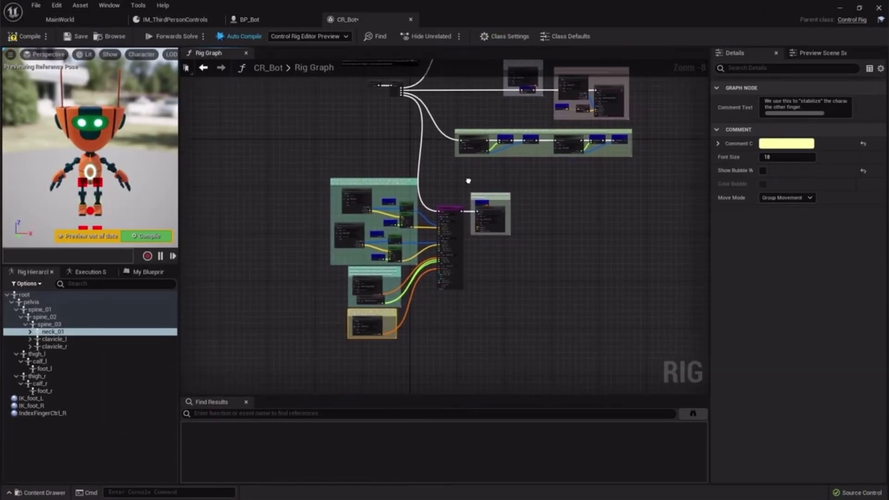
{"action": "scroll", "coordinate": [468, 199], "scroll_direction": "up", "scroll_amount": 6}
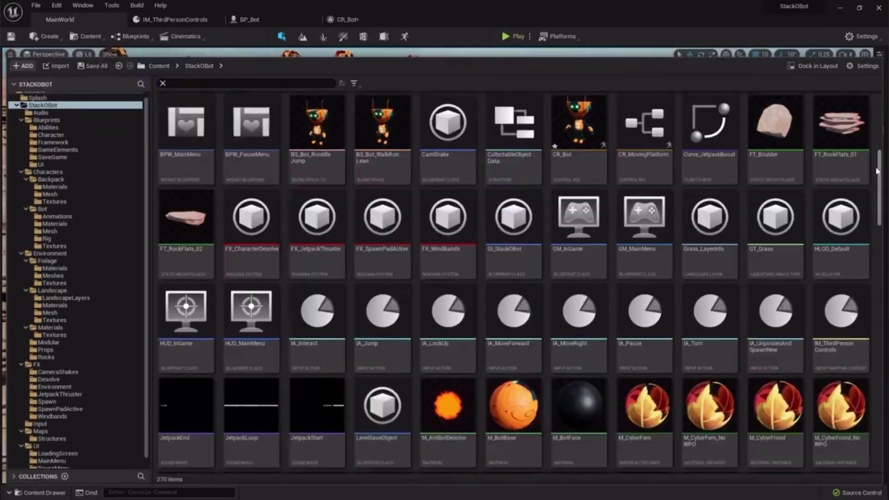
{"action": "scroll", "coordinate": [885, 332], "scroll_direction": "down", "scroll_amount": 15}
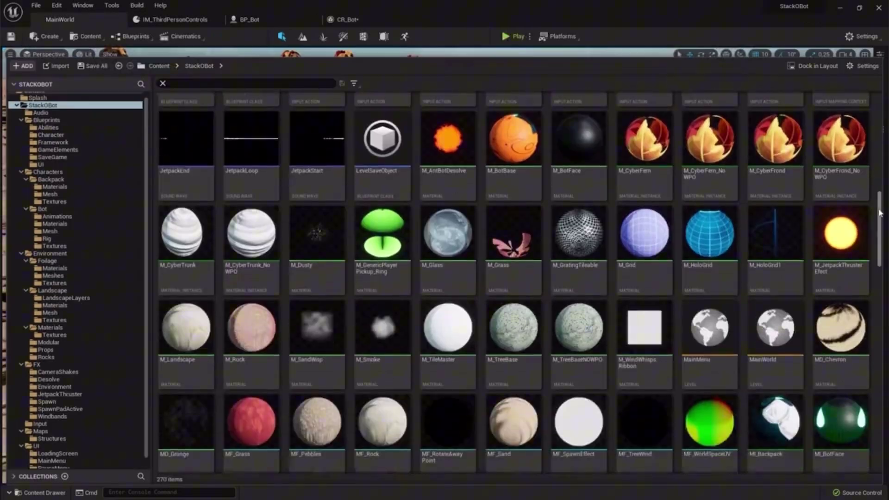
{"action": "scroll", "coordinate": [885, 331], "scroll_direction": "down", "scroll_amount": 10}
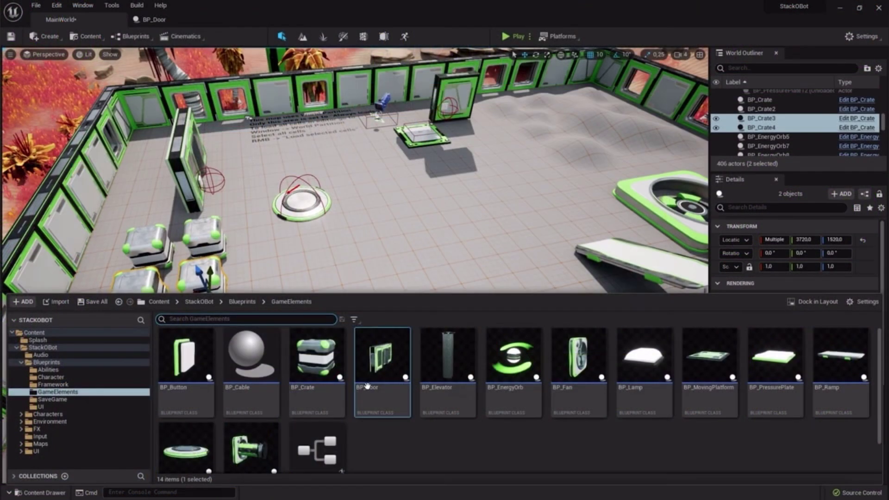
- Place a BP_Door door in the yard and open the SKM_Bot skeletal mesh
{"action": "left_click_drag", "start_coordinate": [408, 284], "coordinate": [444, 306]}
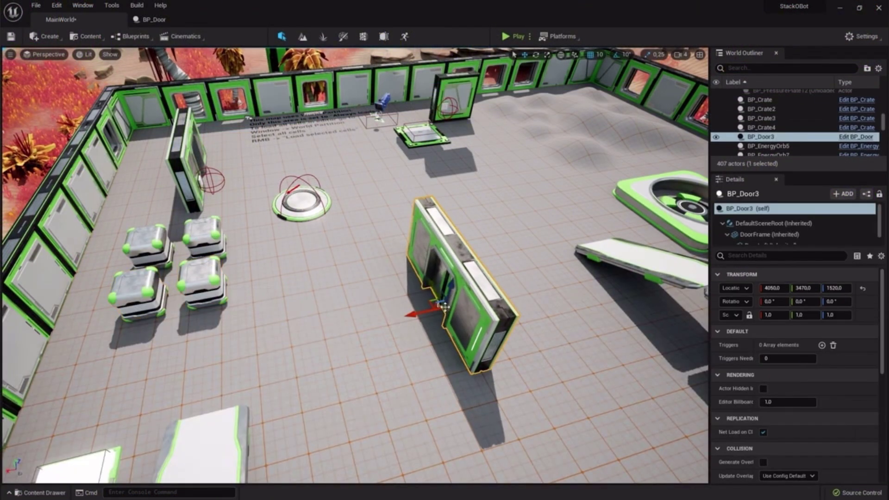
{"action": "left_click", "coordinate": [47, 494]}
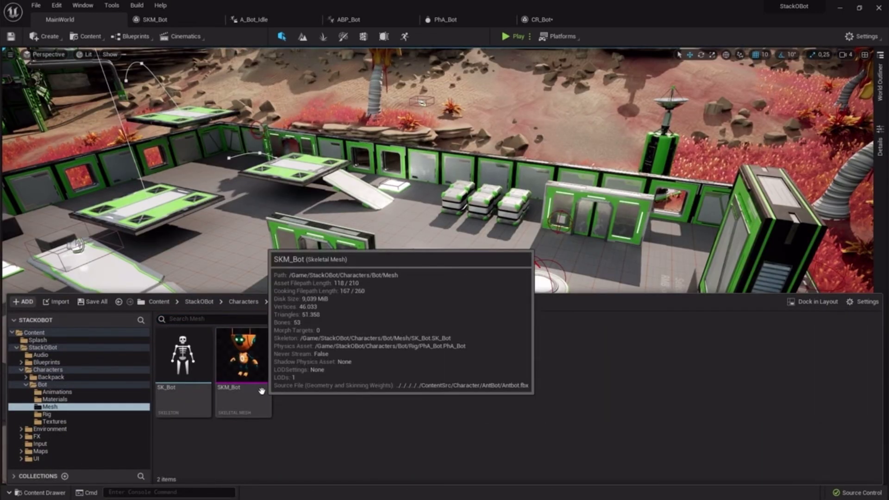
{"action": "double_click", "coordinate": [262, 391]}
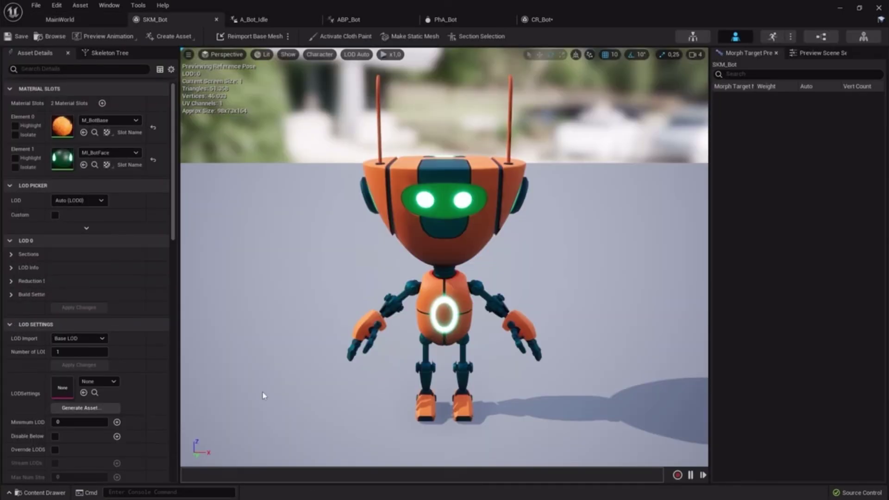
- Preview the A_Bot_Idle, A_Bot_Idle_Inactive, A_Bot_LandRun and A_Bot_Fall animations, then view ABP_Bot
{"action": "left_click", "coordinate": [253, 19]}
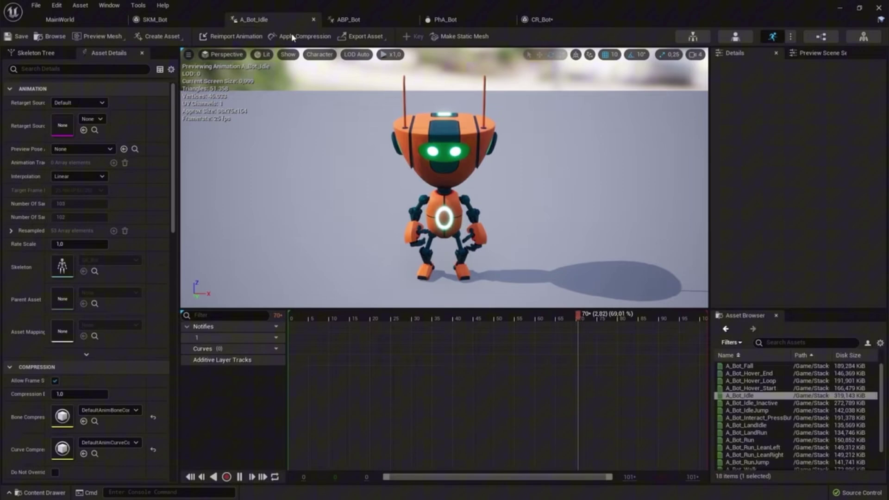
{"action": "left_click", "coordinate": [777, 401]}
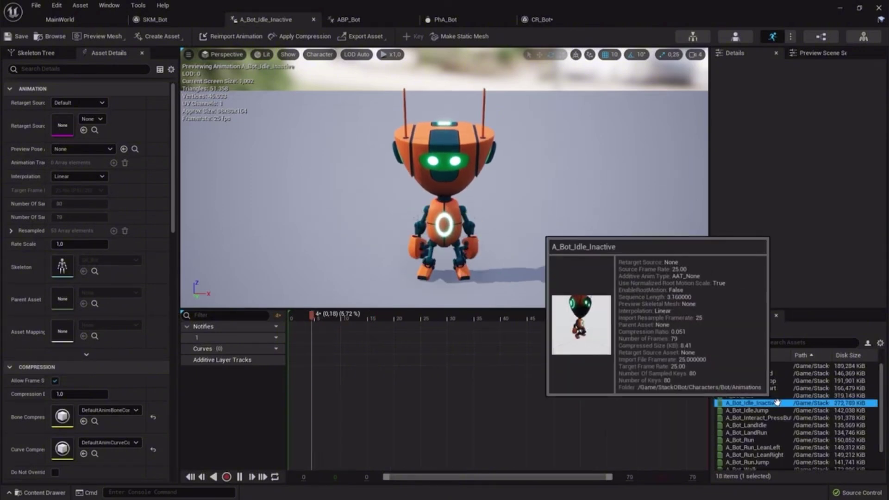
{"action": "left_click", "coordinate": [765, 432]}
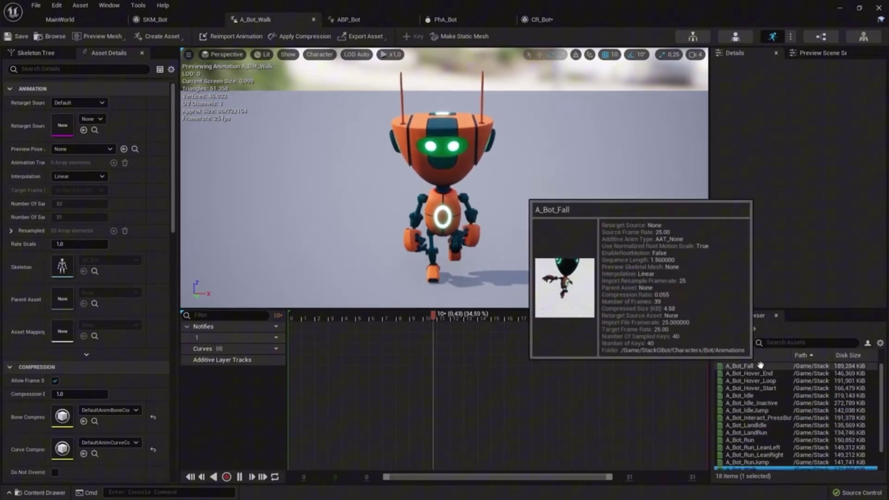
{"action": "left_click", "coordinate": [741, 366]}
{"action": "left_click", "coordinate": [348, 19]}
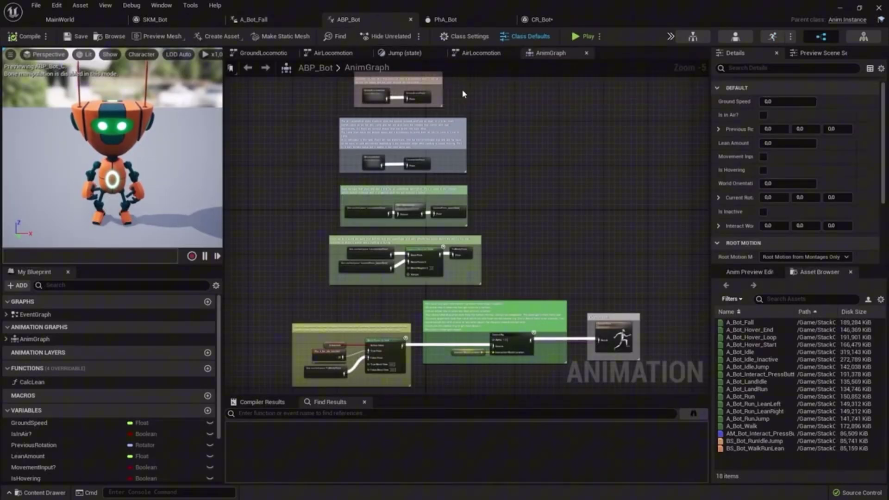
- Simulate ragdoll physics on PhA_Bot, then open and browse the IM_ThirdPersonControls input mapping
{"action": "left_click", "coordinate": [452, 20]}
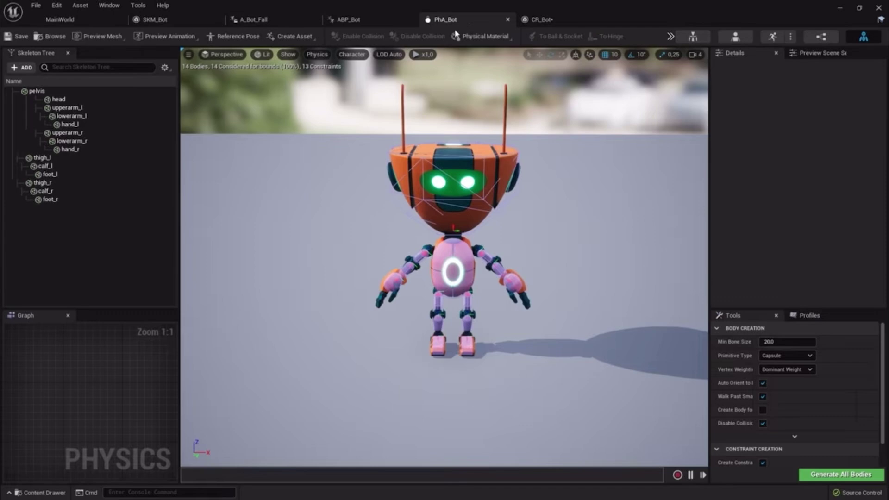
{"action": "key", "text": "alt+Return"}
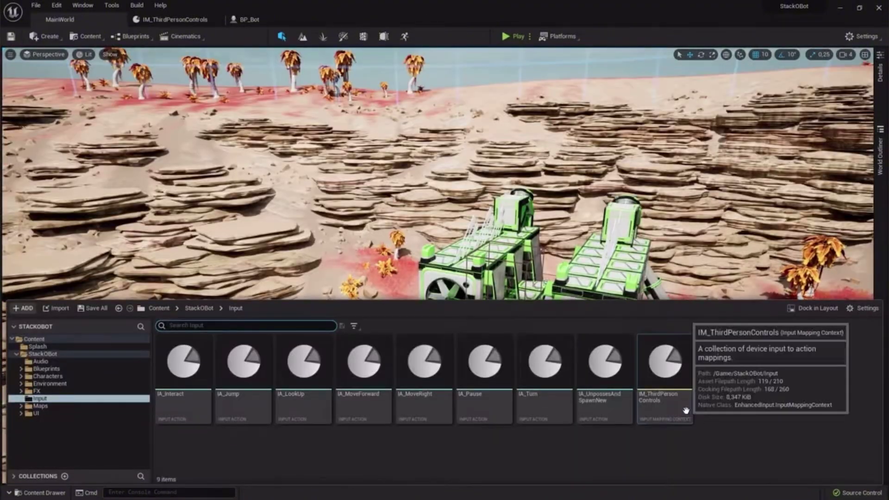
{"action": "double_click", "coordinate": [665, 367]}
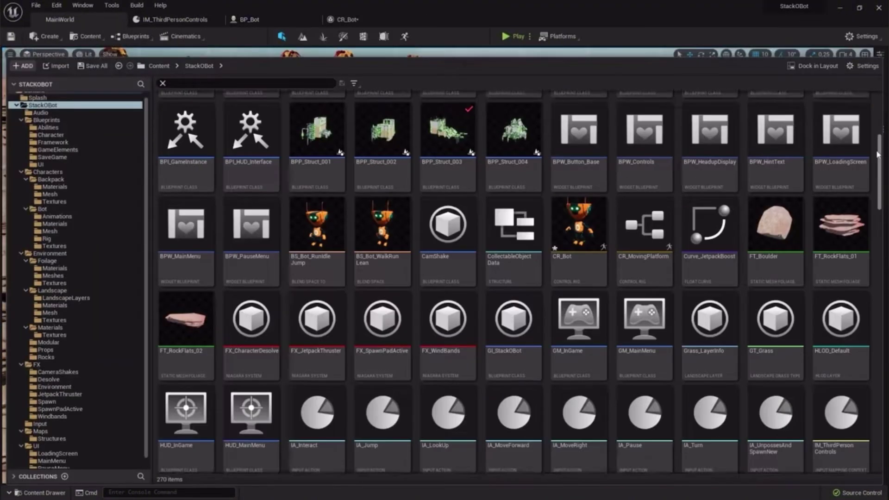
{"action": "scroll", "coordinate": [881, 250], "scroll_direction": "down", "scroll_amount": 15}
{"action": "scroll", "coordinate": [881, 251], "scroll_direction": "down", "scroll_amount": 5}
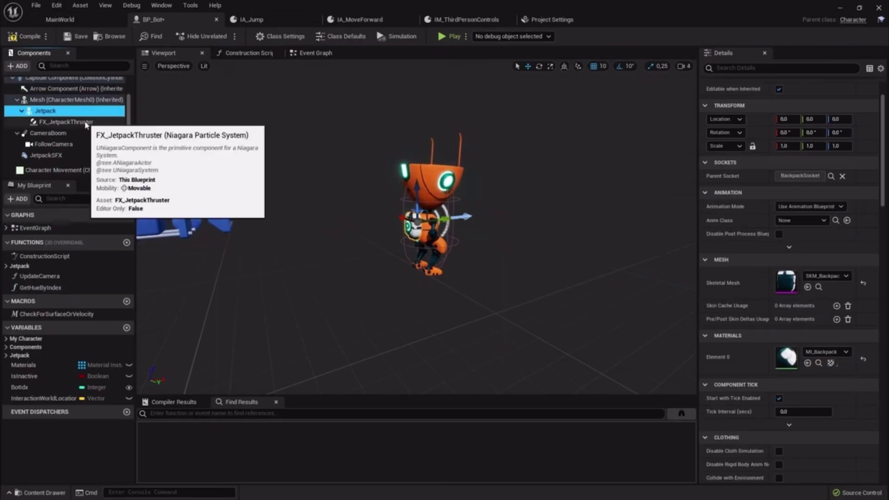
{"action": "left_click", "coordinate": [86, 123]}
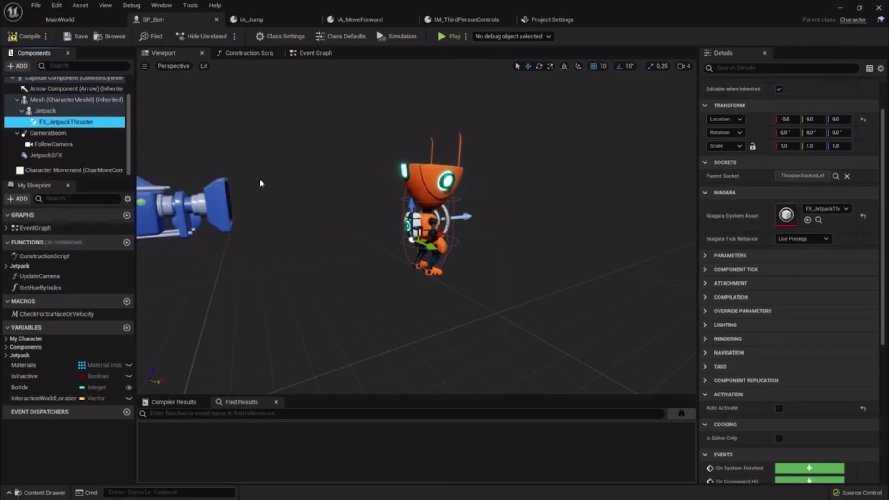
{"action": "left_click", "coordinate": [783, 408]}
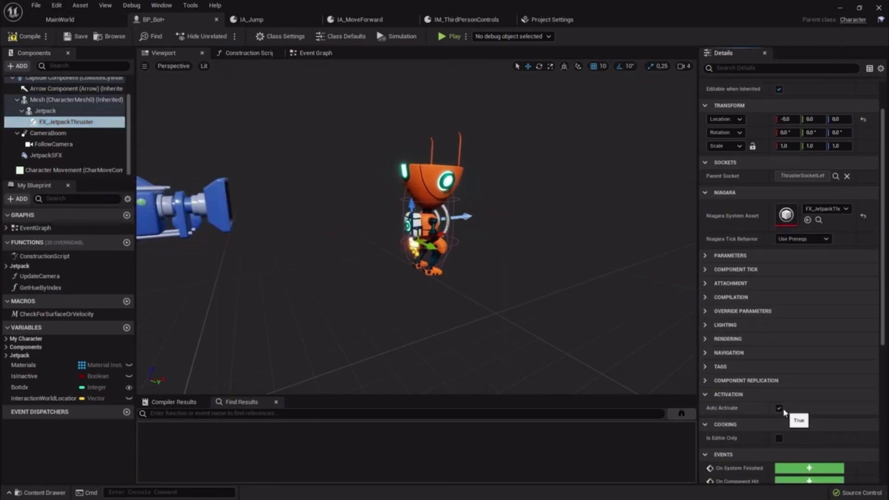
{"action": "left_click", "coordinate": [780, 408]}
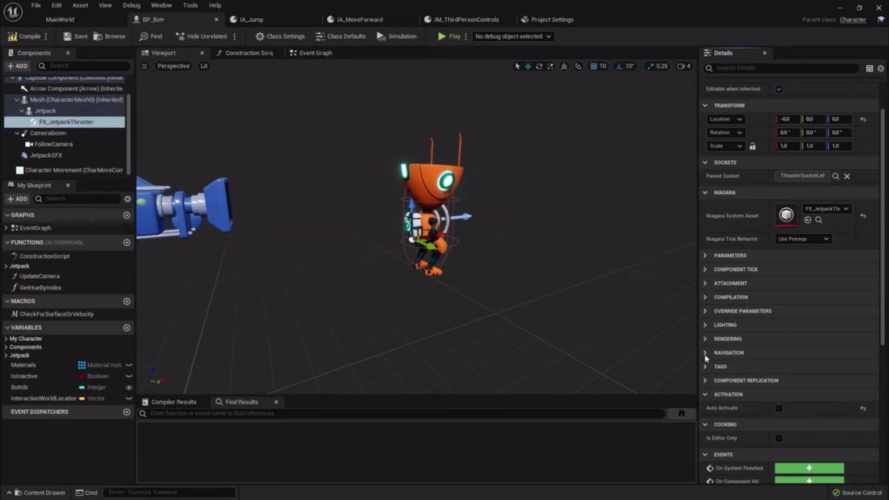
{"action": "left_click", "coordinate": [73, 155]}
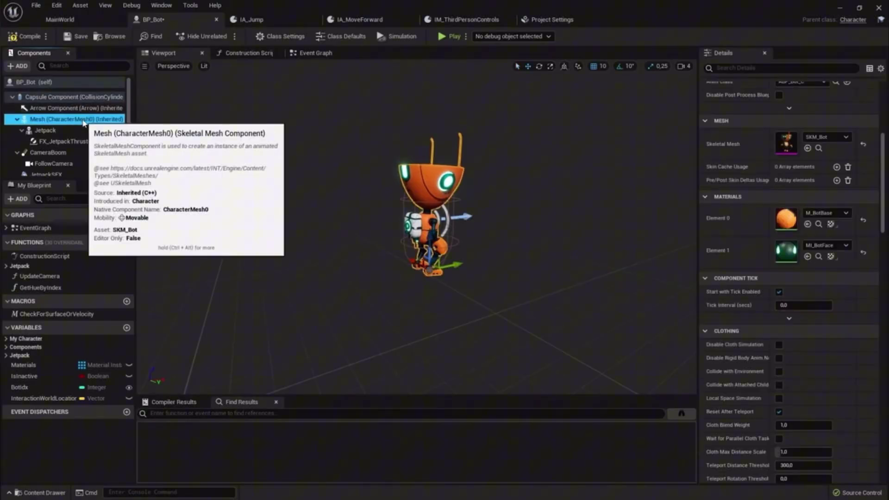
- Review Character Movement settings and shorten the CameraBoom Target Arm Length to 204.730133
{"action": "scroll", "coordinate": [83, 170], "scroll_direction": "down", "scroll_amount": 1}
{"action": "left_click", "coordinate": [82, 170]}
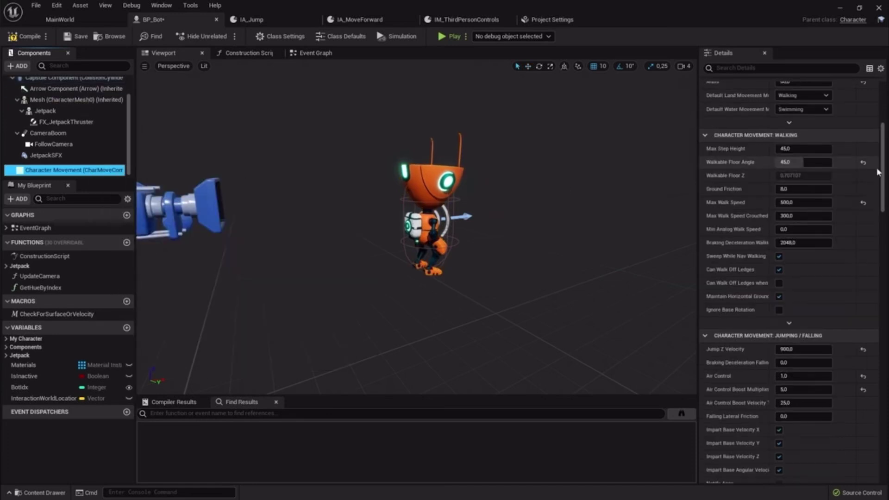
{"action": "scroll", "coordinate": [858, 350], "scroll_direction": "down", "scroll_amount": 3}
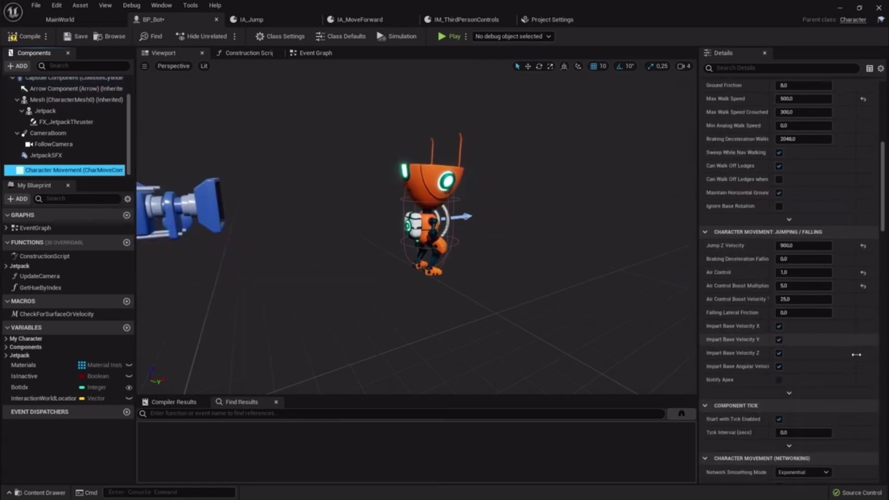
{"action": "scroll", "coordinate": [857, 352], "scroll_direction": "up", "scroll_amount": 2}
{"action": "scroll", "coordinate": [855, 351], "scroll_direction": "up", "scroll_amount": 4}
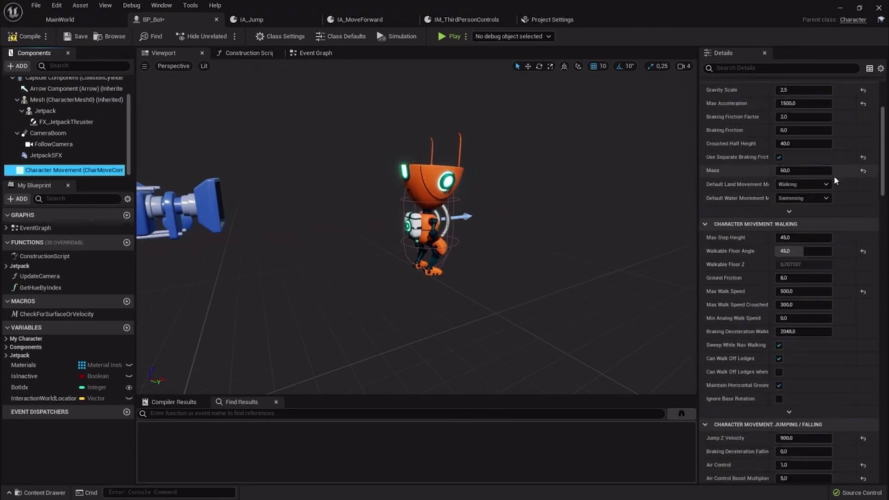
{"action": "scroll", "coordinate": [836, 180], "scroll_direction": "up", "scroll_amount": 2}
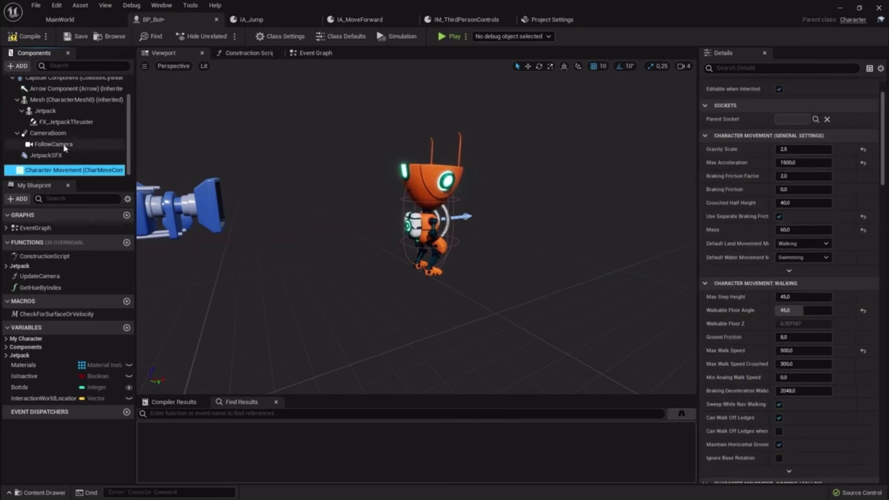
{"action": "left_click", "coordinate": [70, 134]}
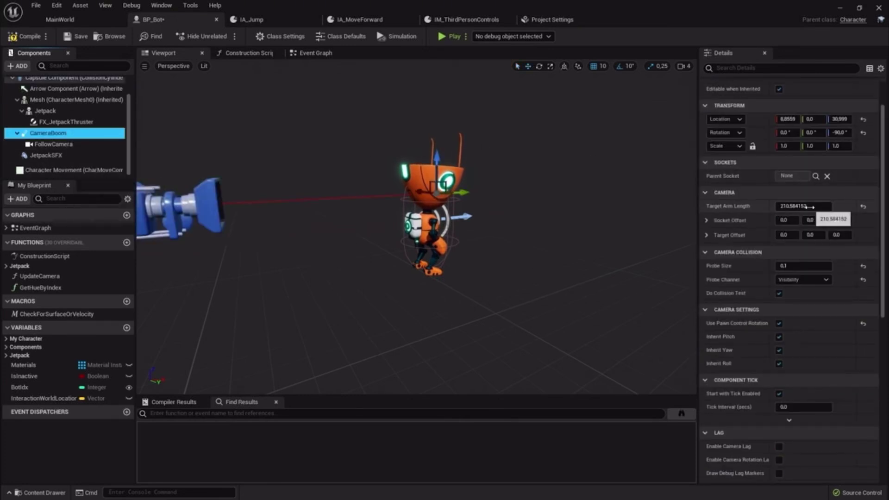
{"action": "left_click_drag", "start_coordinate": [811, 207], "coordinate": [829, 207]}
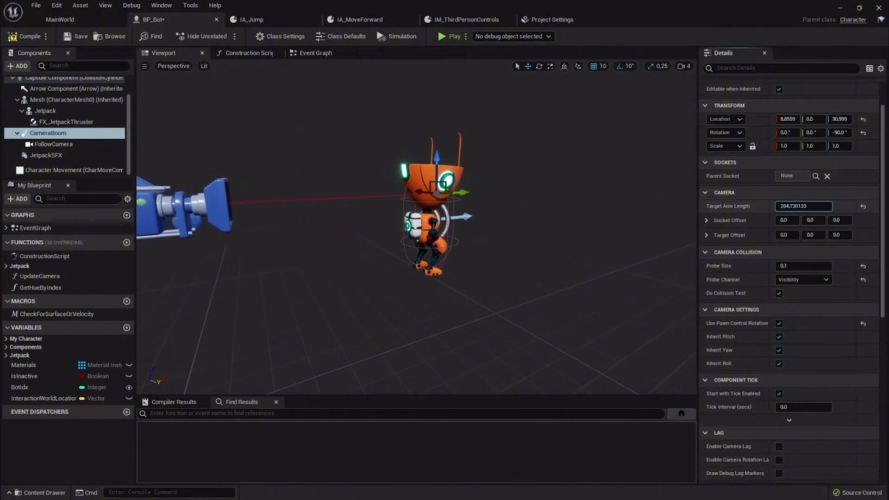
- Toggle FX_JetpackThruster's Auto Activate on and back off, then inspect the jetpack sound component
{"action": "left_click", "coordinate": [70, 112]}
{"action": "left_click", "coordinate": [74, 122]}
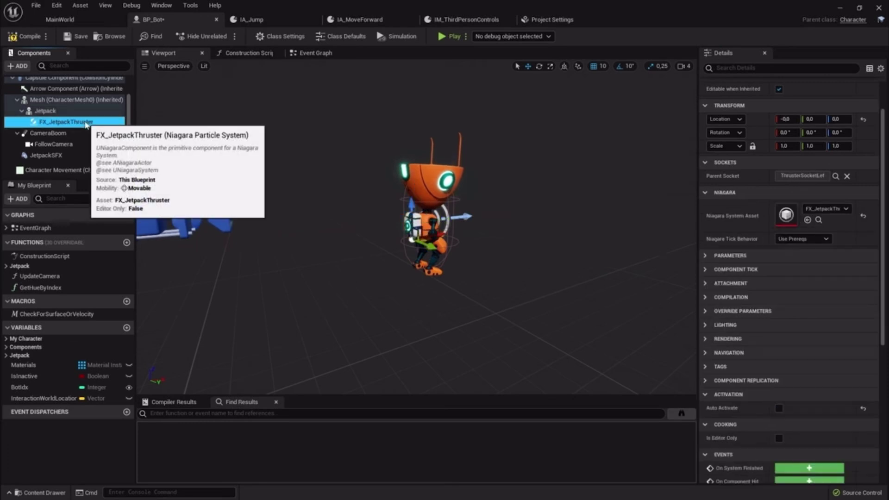
{"action": "left_click", "coordinate": [782, 410]}
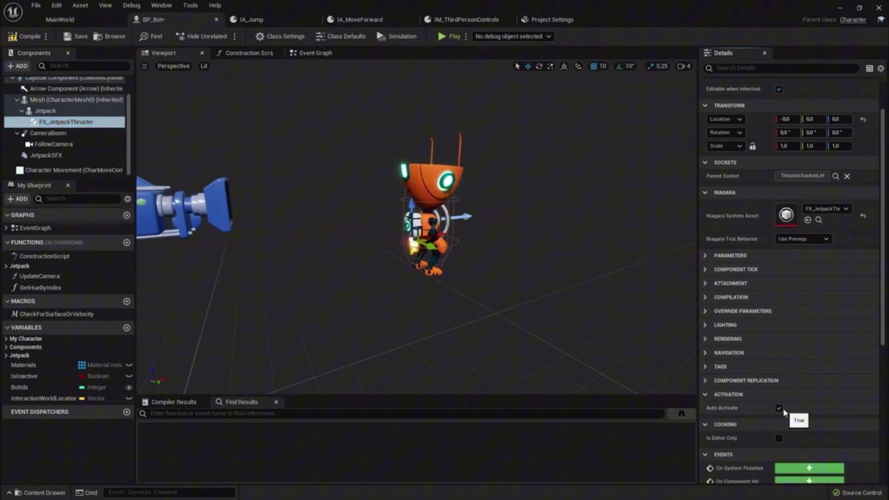
{"action": "left_click", "coordinate": [780, 408]}
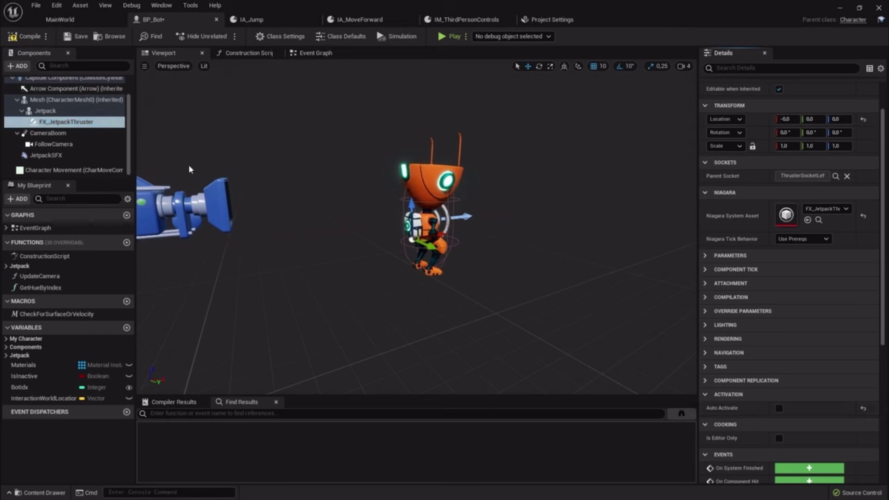
{"action": "left_click", "coordinate": [73, 154]}
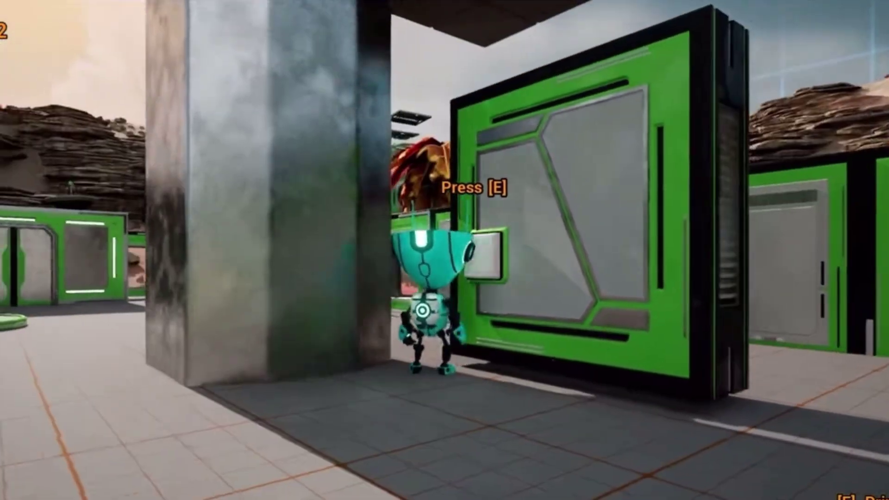
- Run the robot onto the white respawn pad, up the ramp, and jetpack onto the green platform
{"action": "key", "text": "w"}
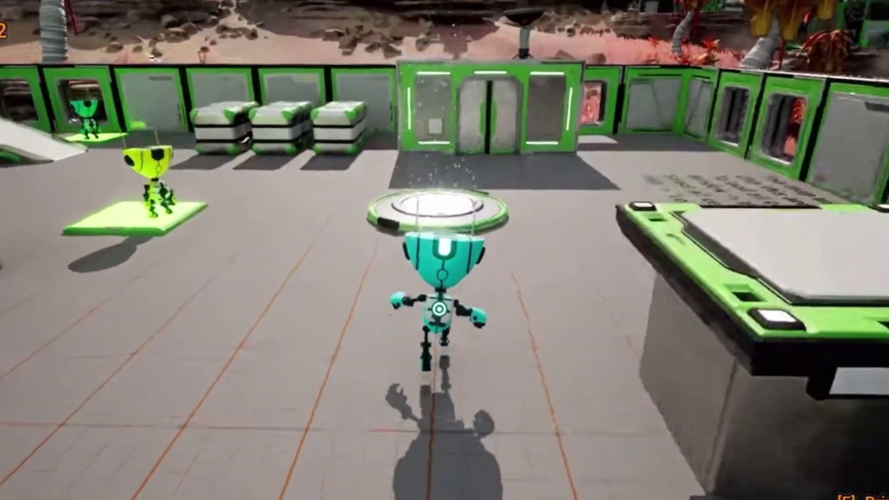
{"action": "key", "text": "w"}
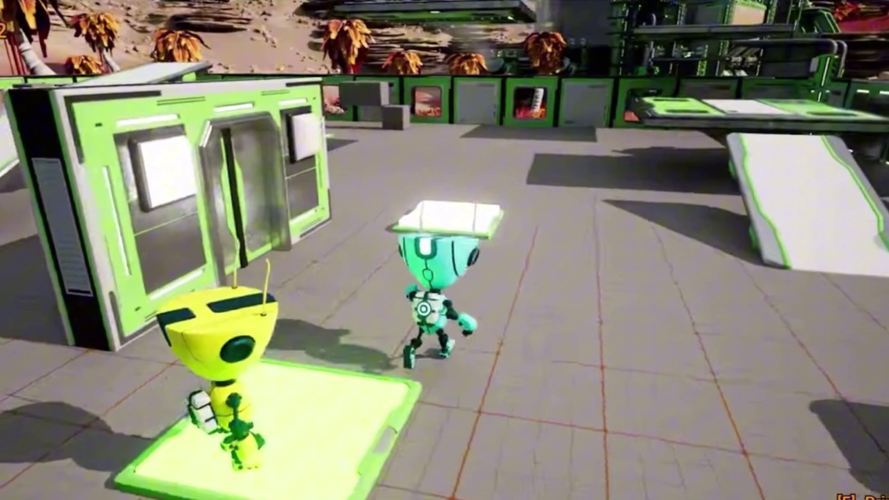
{"action": "key", "text": "w"}
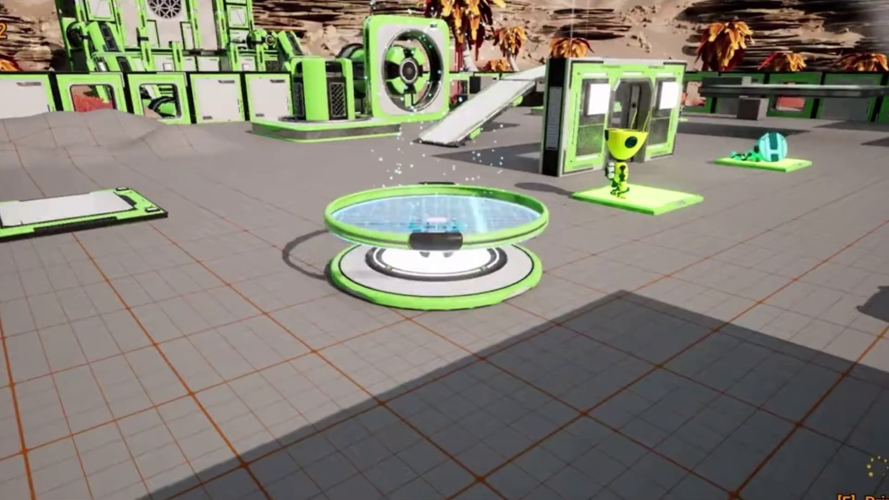
{"action": "key", "text": "w"}
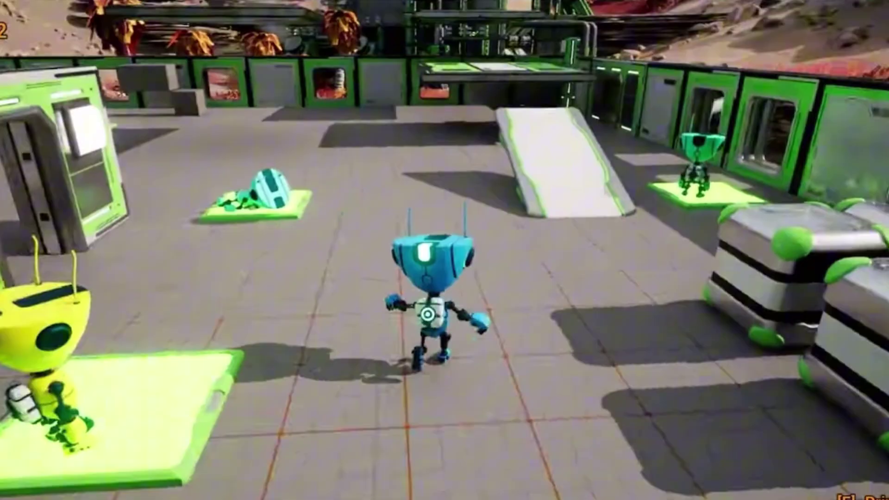
{"action": "key", "text": "w"}
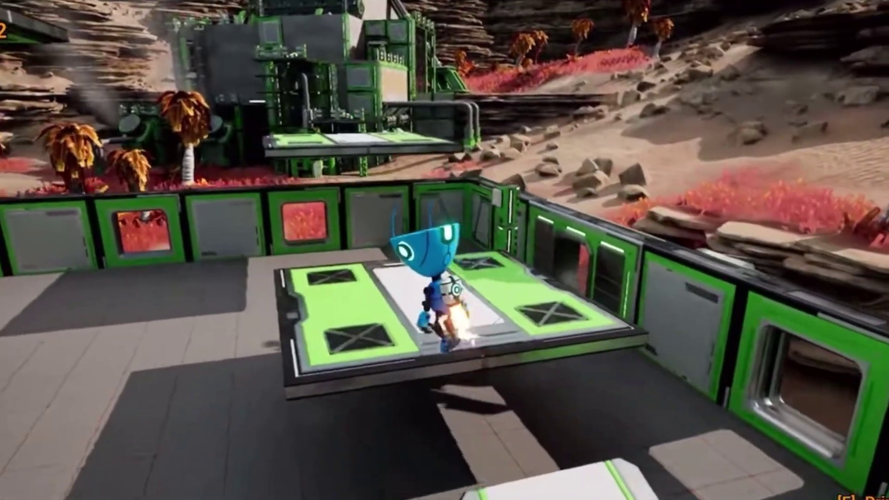
{"action": "key", "text": "space"}
{"action": "key", "text": "s"}
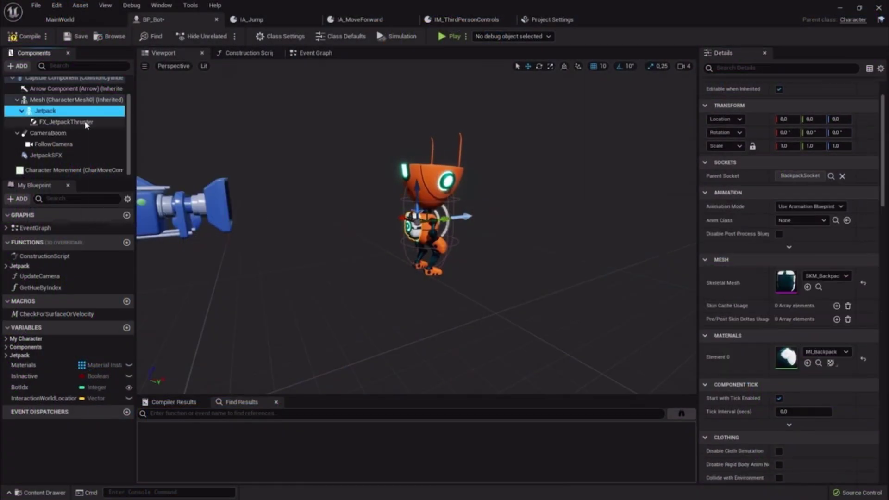
- Turn on Auto Activate for the FX_JetpackThruster effect
{"action": "left_click", "coordinate": [85, 123]}
{"action": "left_click", "coordinate": [784, 410]}
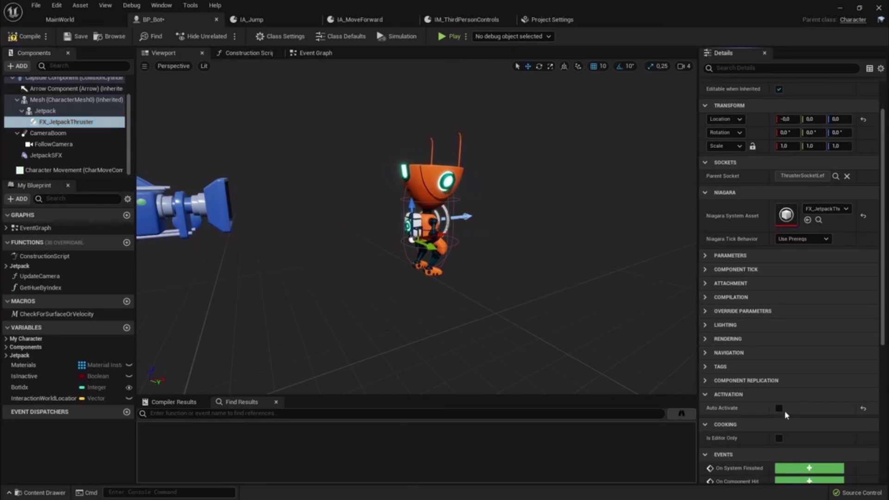
{"action": "left_click", "coordinate": [783, 410]}
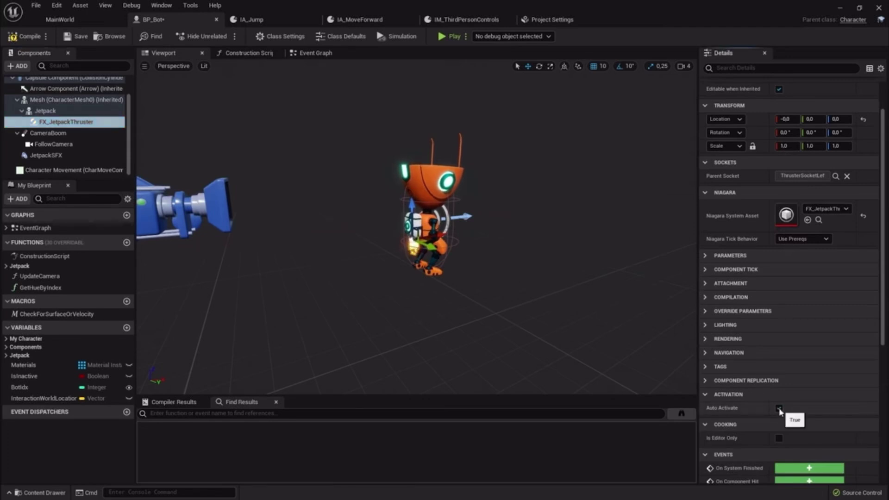
- Set the CameraBoom Target Arm Length to 204.73 and select the Jetpack mesh component
{"action": "left_click", "coordinate": [65, 170]}
{"action": "left_click", "coordinate": [69, 133]}
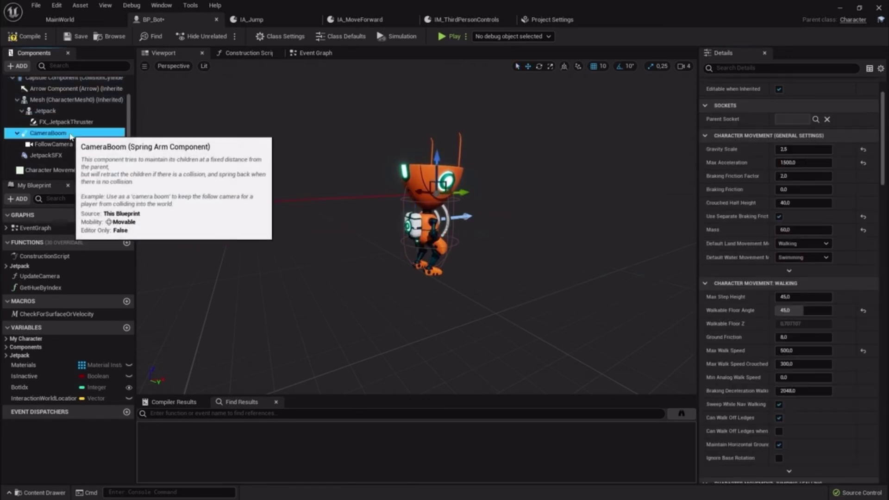
{"action": "mouse_move", "coordinate": [810, 207]}
{"action": "left_mouse_down"}
{"action": "mouse_move", "coordinate": [829, 207]}
{"action": "mouse_move", "coordinate": [804, 207]}
{"action": "left_mouse_up"}
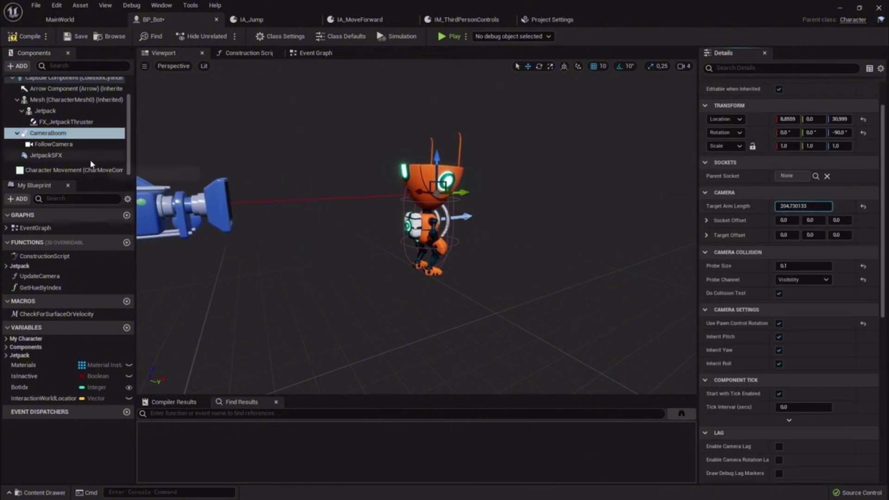
{"action": "left_click", "coordinate": [45, 110]}
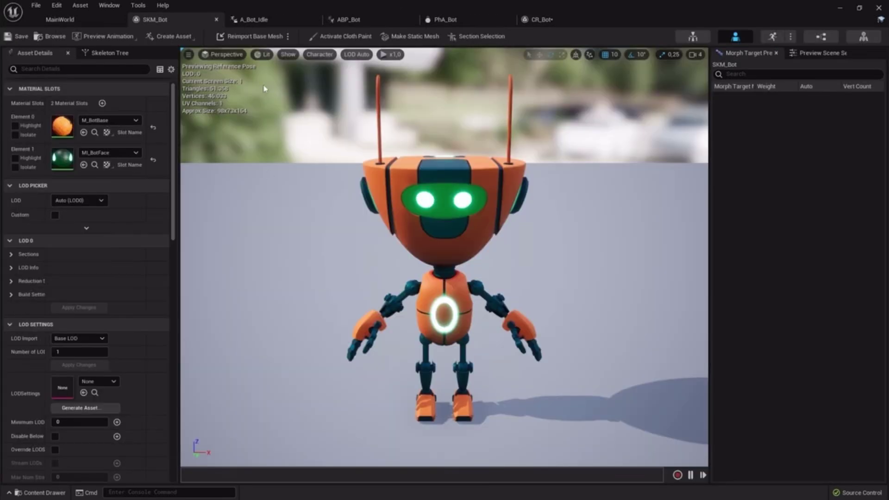
- Preview A_Bot_Idle, A_Bot_Idle_Inactive and A_Bot_Fall, then switch to the ABP_Bot AnimGraph
{"action": "left_click", "coordinate": [266, 25]}
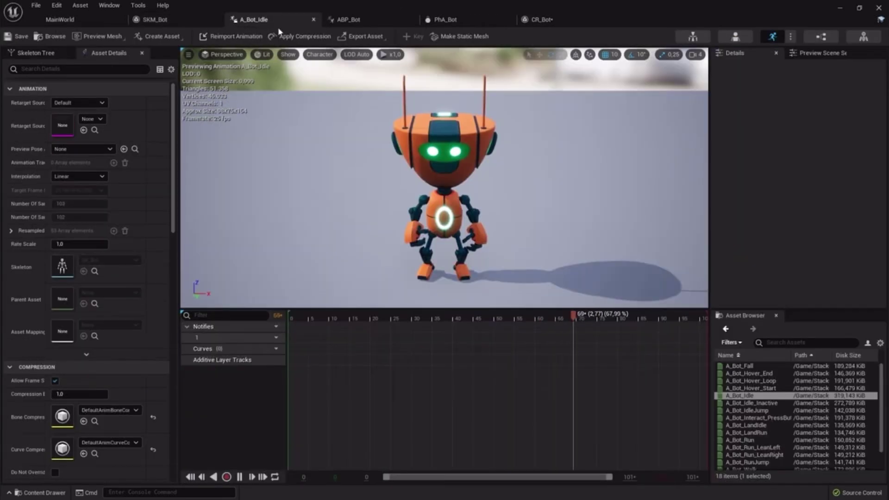
{"action": "left_click", "coordinate": [777, 402]}
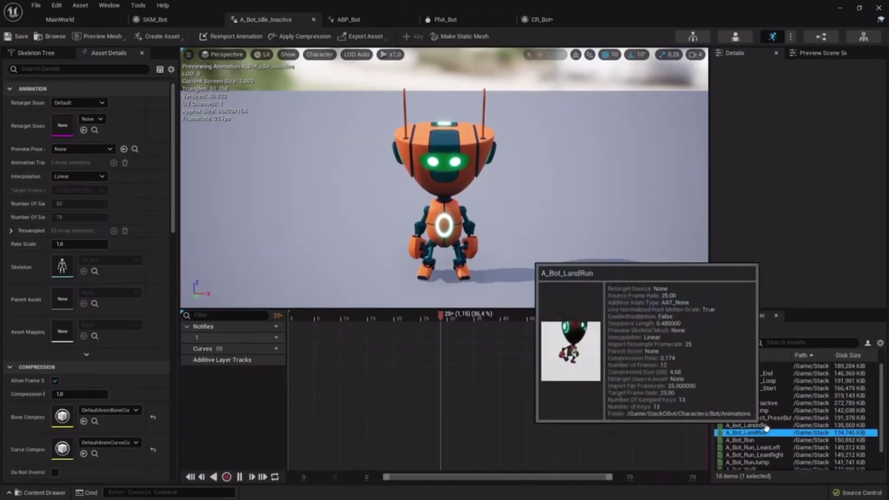
{"action": "key", "text": "End"}
{"action": "left_click", "coordinate": [742, 366]}
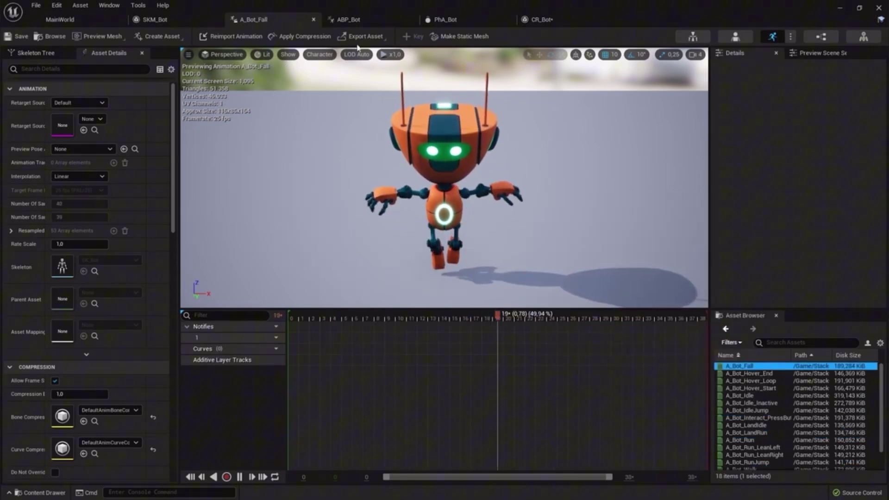
{"action": "left_click", "coordinate": [360, 20]}
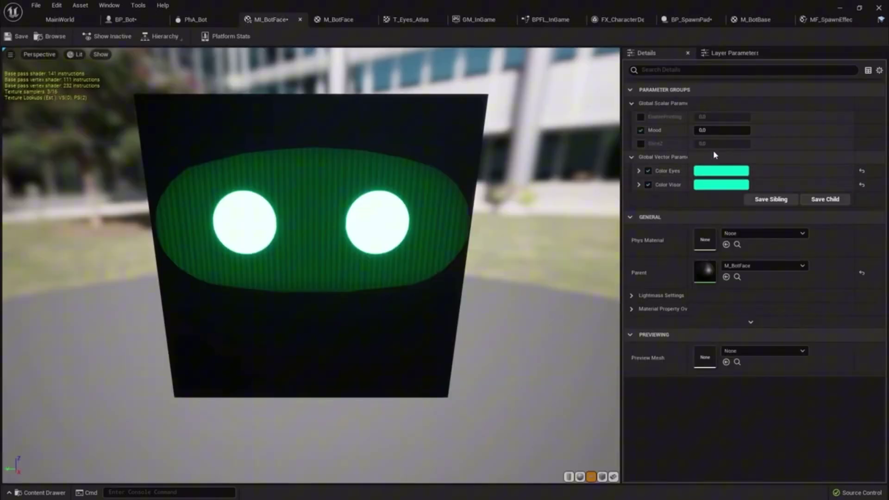
- Cycle MI_BotFace's Mood through 1, 4 and 12, then reset it to 0
{"action": "type", "text": "1"}
{"action": "key", "text": "Return"}
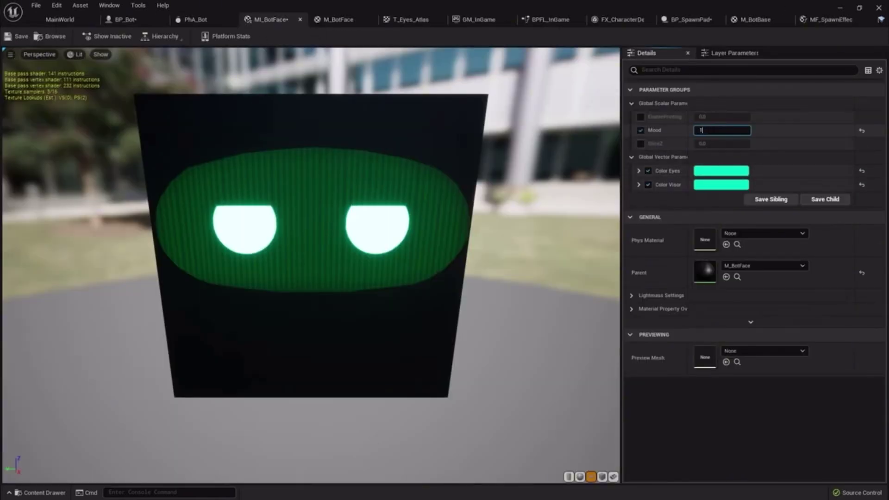
{"action": "type", "text": "4"}
{"action": "key", "text": "Return"}
{"action": "type", "text": "12"}
{"action": "key", "text": "Return"}
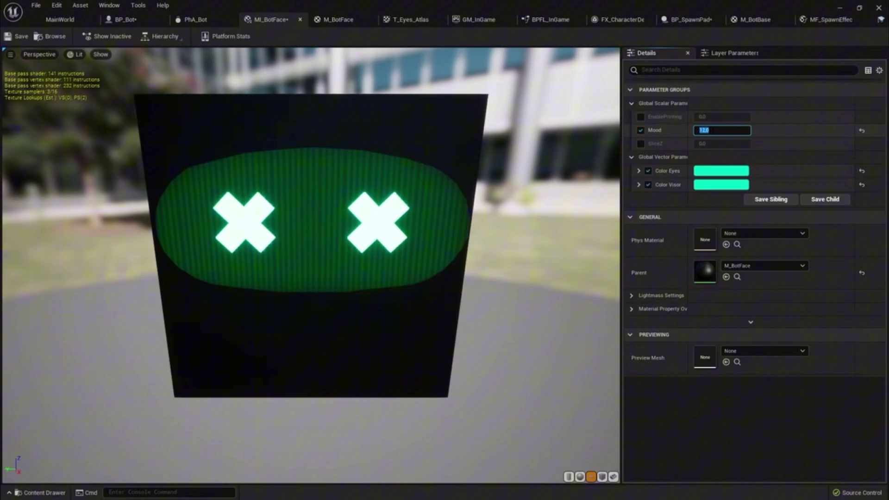
{"action": "type", "text": "0"}
{"action": "key", "text": "Return"}
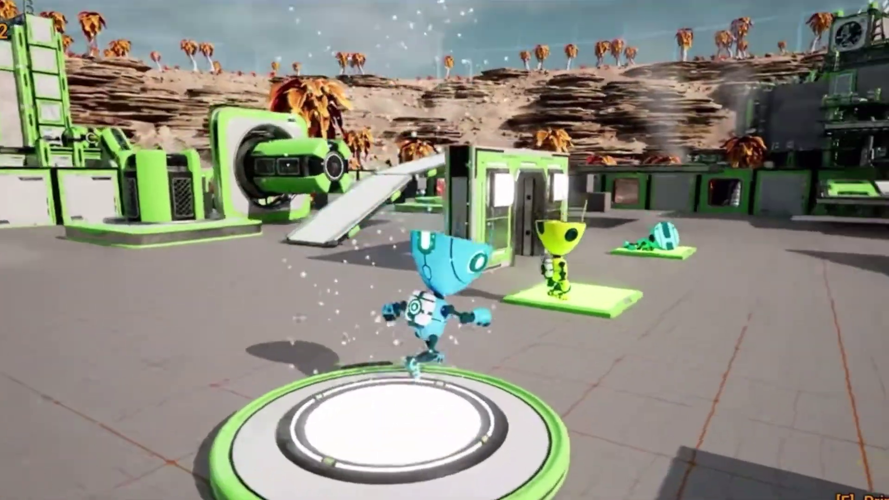
- Run the robot off the teleporter and print several robots on the spawn pad with F
{"action": "key", "text": "w"}
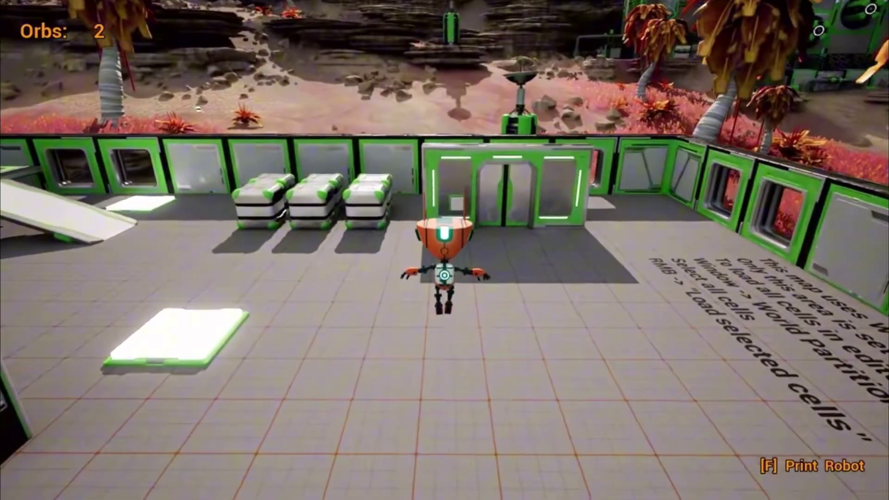
{"action": "key", "text": "f"}
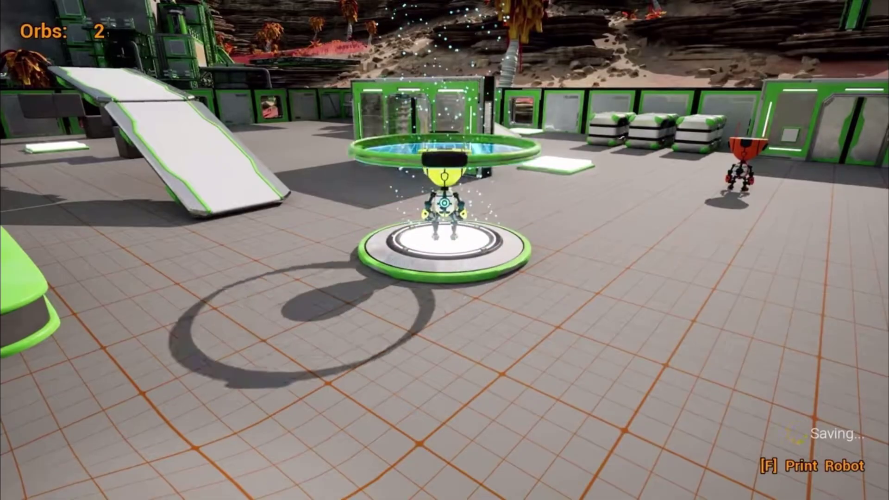
{"action": "key", "text": "w"}
{"action": "key", "text": "w"}
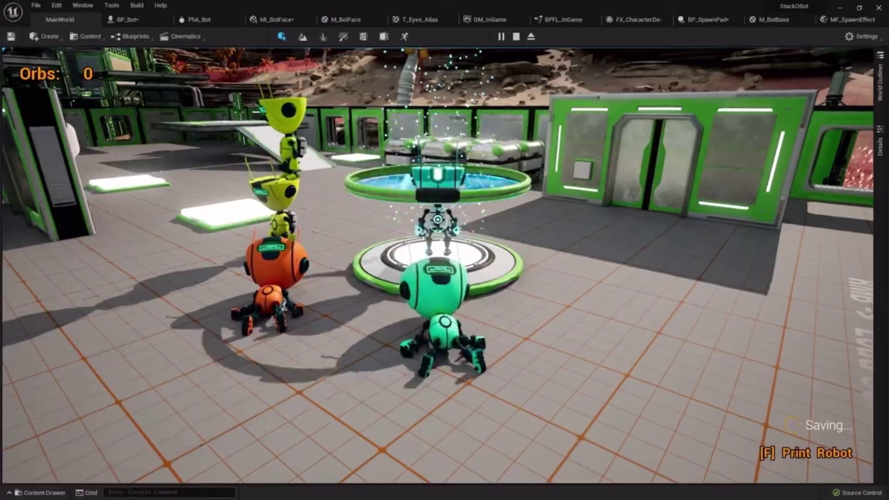
{"action": "key", "text": "w"}
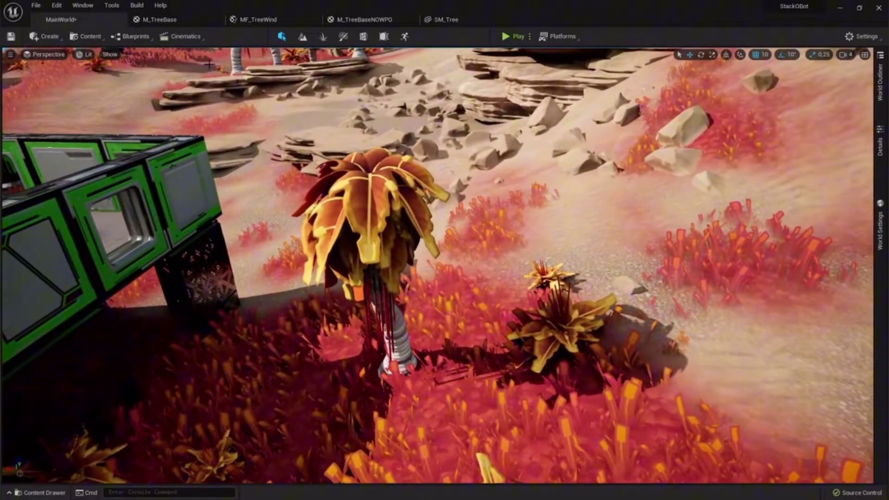
- Preview the SM_Tree palm tree mesh at LOD 1 in its viewport
{"action": "left_click", "coordinate": [445, 20]}
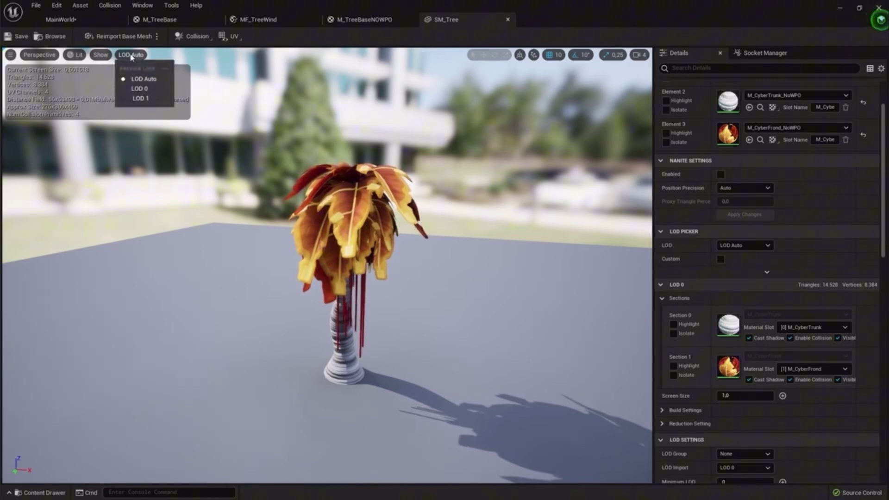
{"action": "left_click", "coordinate": [141, 99]}
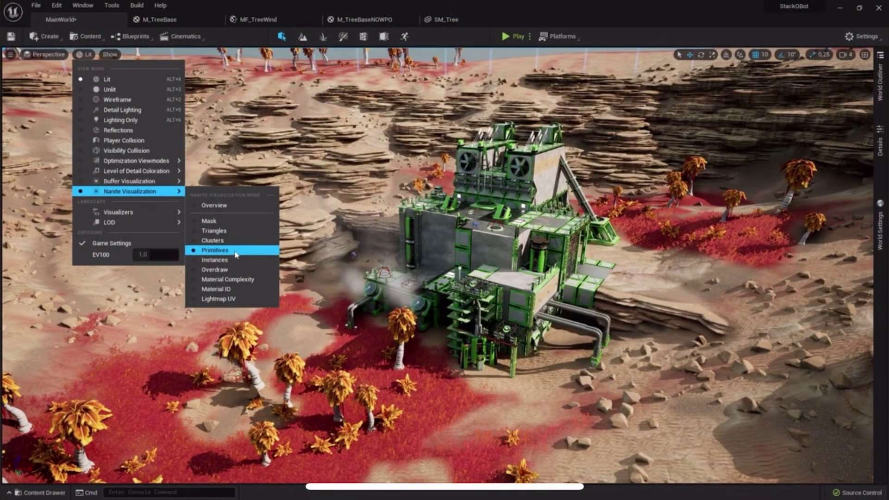
- View the factory in Nanite Primitives, then switch the viewport to Nanite Clusters
{"action": "left_click", "coordinate": [234, 251]}
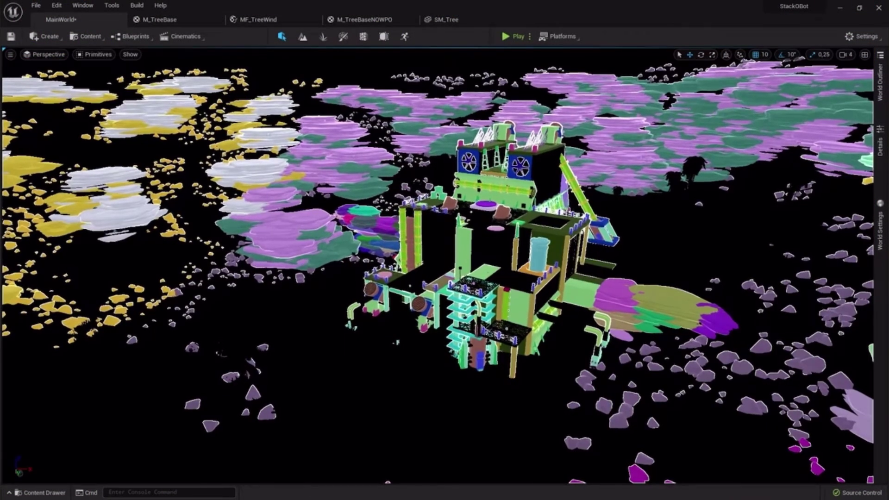
{"action": "right_click_drag", "start_coordinate": [234, 252], "coordinate": [228, 154]}
{"action": "left_click", "coordinate": [95, 54]}
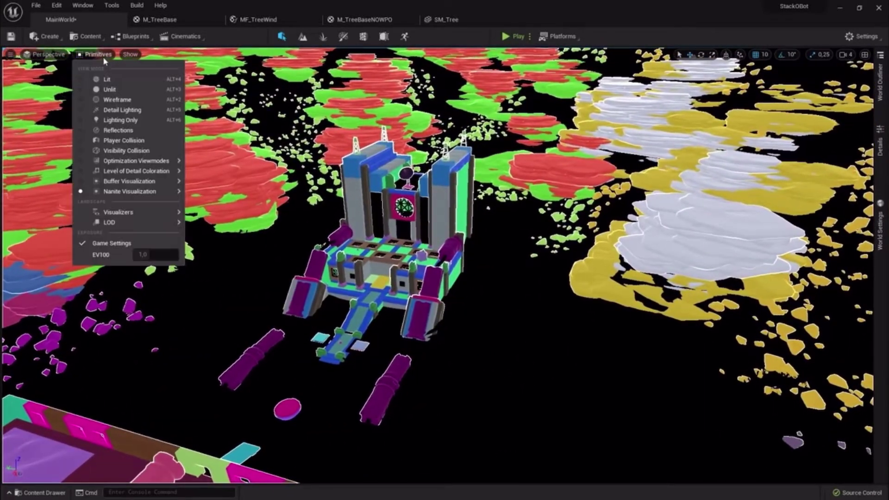
{"action": "mouse_move", "coordinate": [131, 194]}
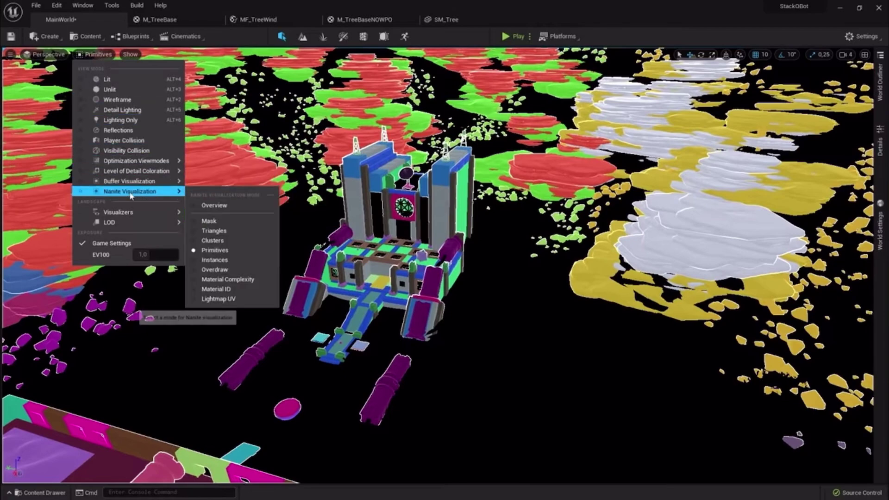
{"action": "left_click", "coordinate": [213, 241]}
{"action": "scroll", "coordinate": [398, 259], "scroll_direction": "up", "scroll_amount": 8}
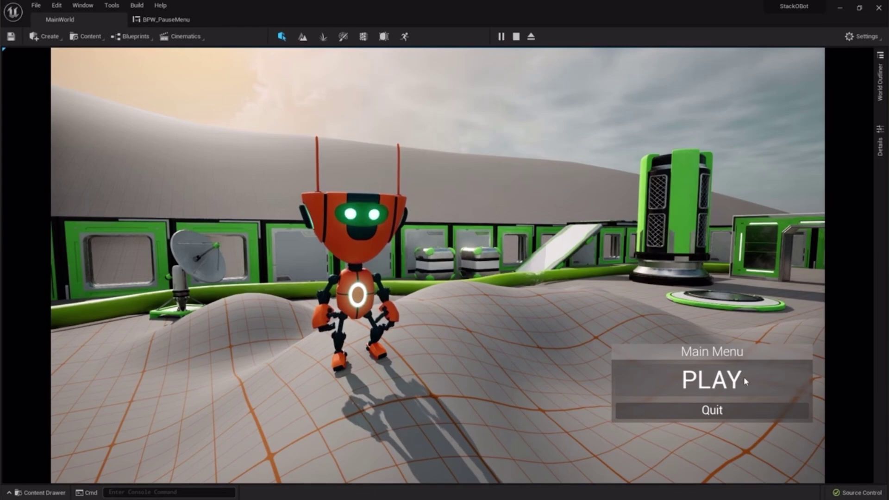
- Start the game from the Main Menu and collect an orb by the pillar
{"action": "left_click", "coordinate": [745, 377]}
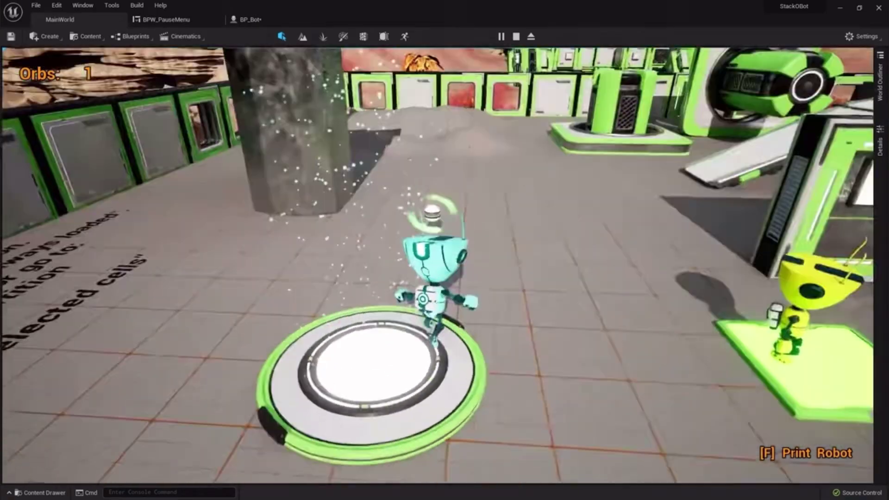
{"action": "key", "text": "w"}
{"action": "key", "text": "w"}
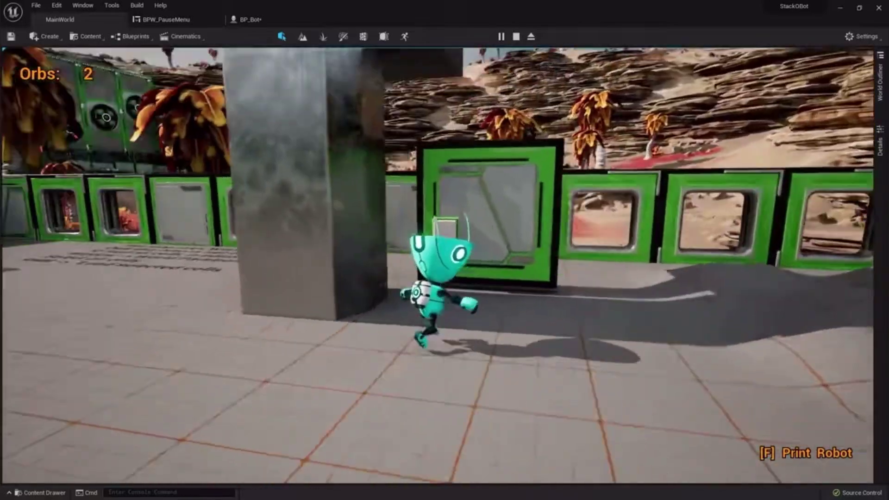
{"action": "key", "text": "s"}
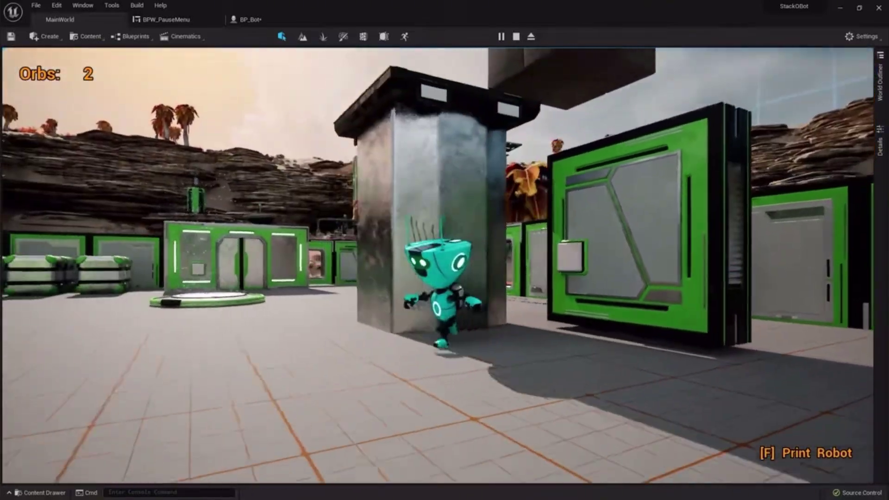
- Walk the robot onto the print pad and print a new robot with F
{"action": "key", "text": "w"}
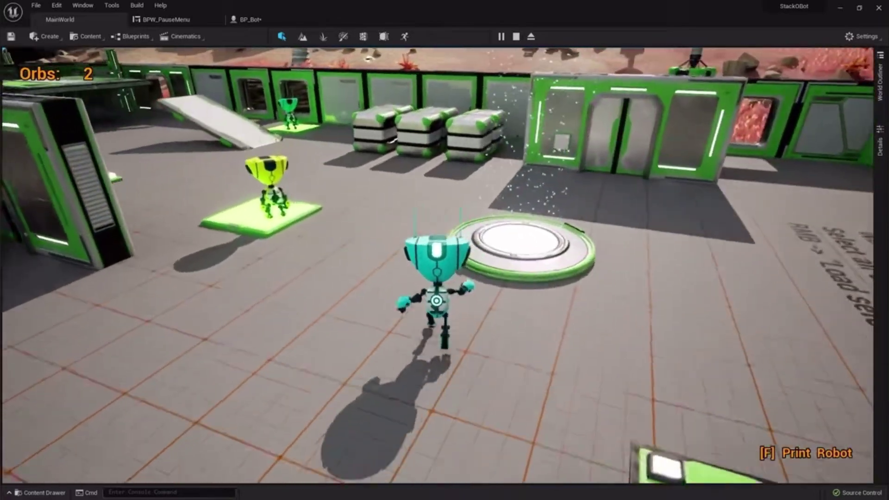
{"action": "key", "text": "w"}
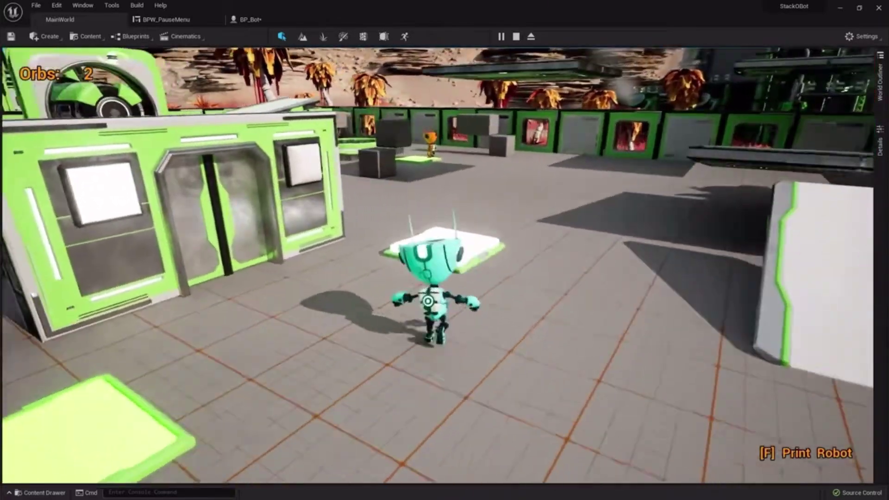
{"action": "key", "text": "f"}
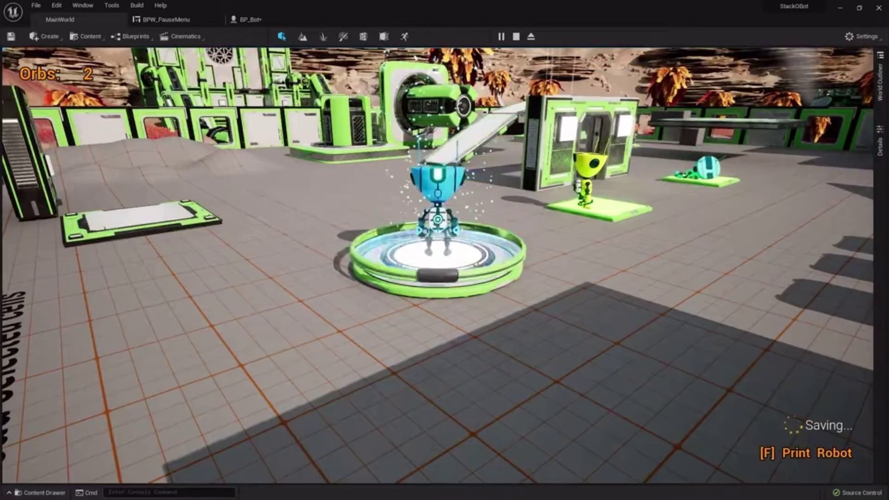
{"action": "key", "text": "w"}
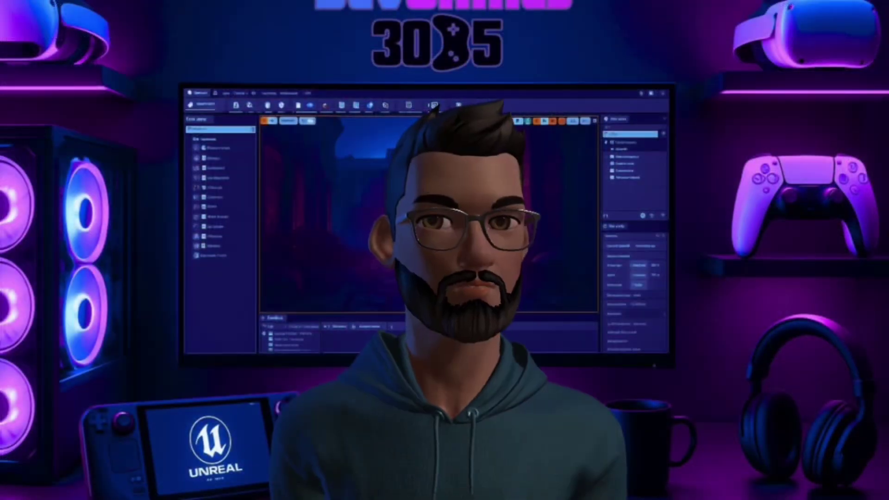